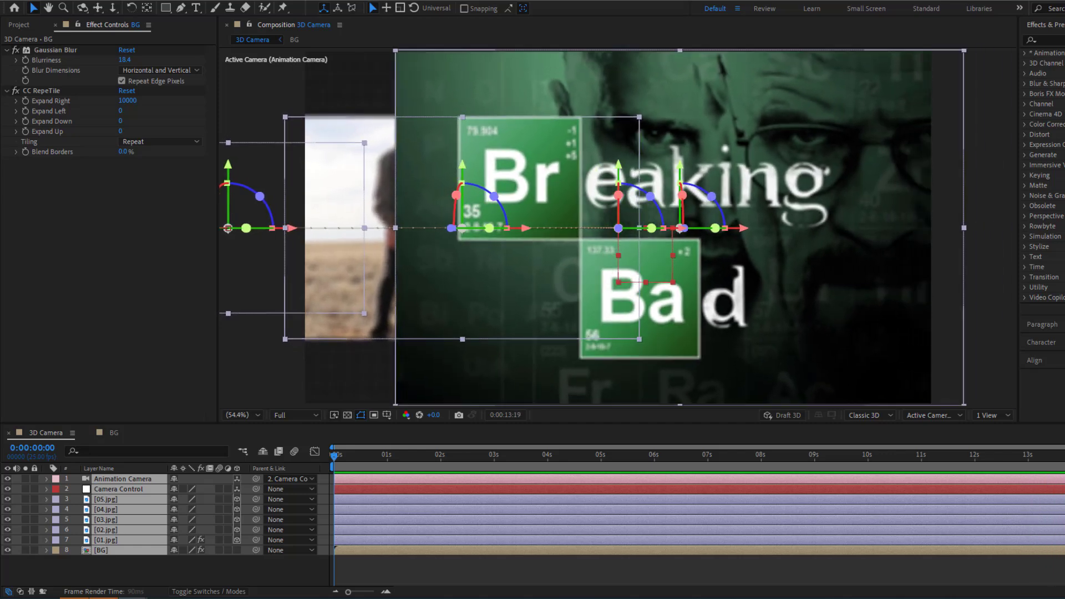
- Maximize the Composition viewer to fill the workspace while the fly-through preview loops
key(grave)
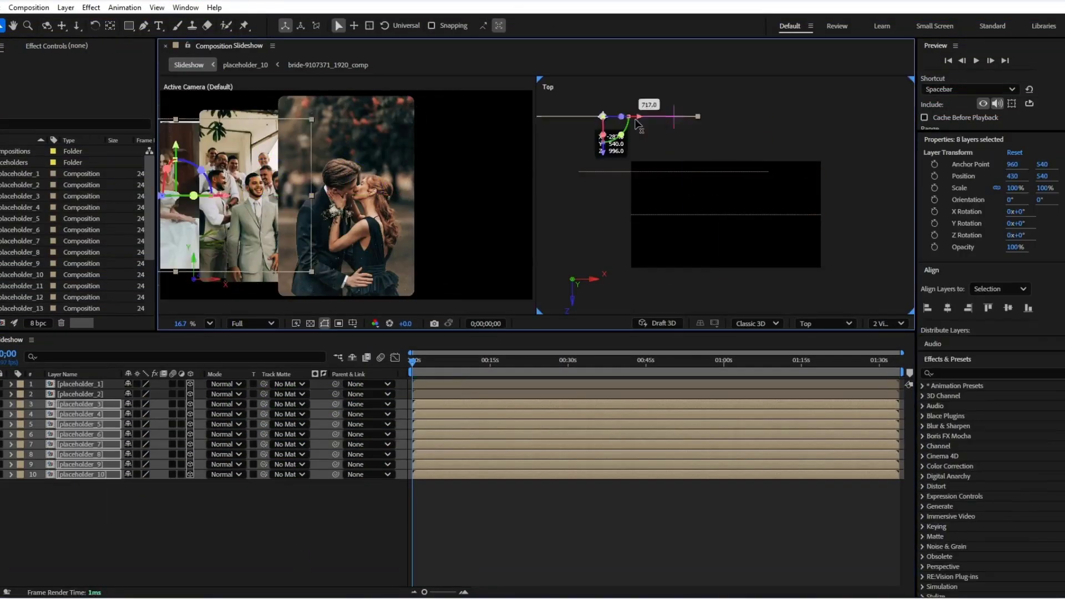
- Push the selected photos back in depth and generate the Smart Camera Pro fly-through for all layers
drag(742, 184, 738, 195)
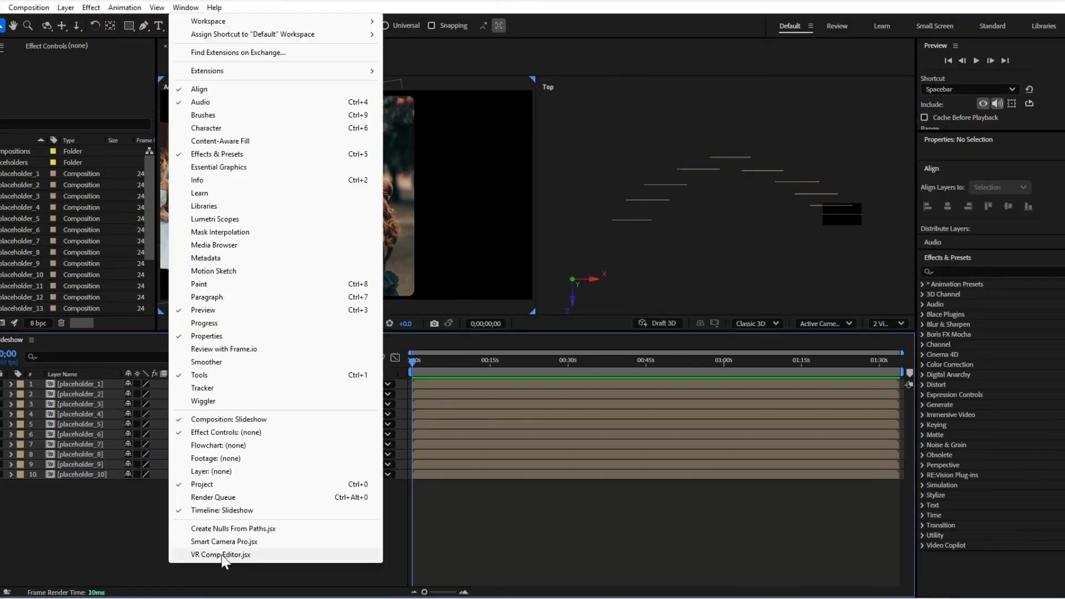
click(216, 566)
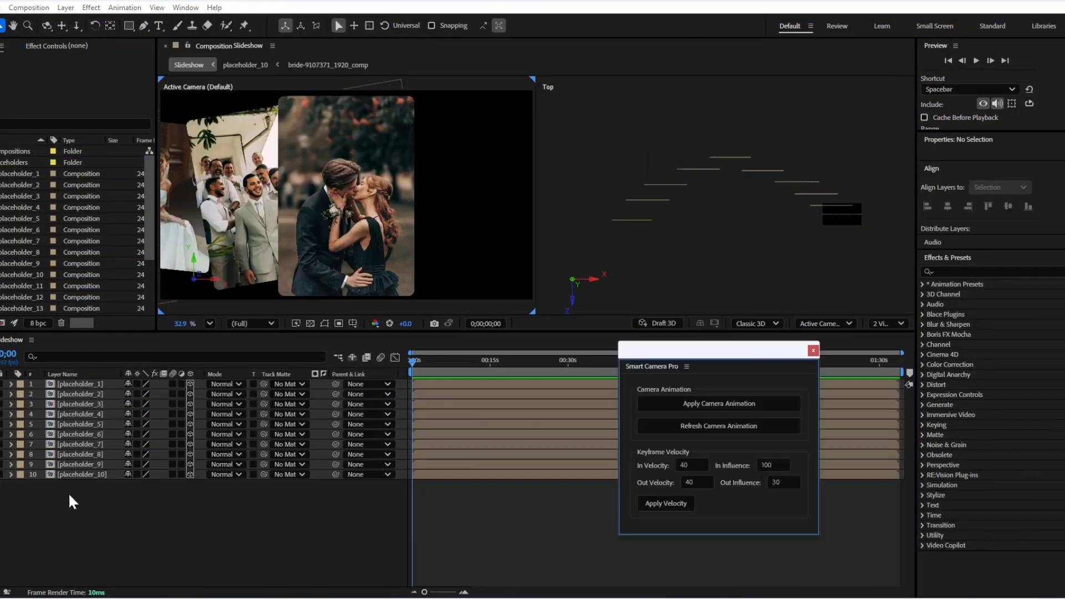
key(ctrl+a)
click(692, 402)
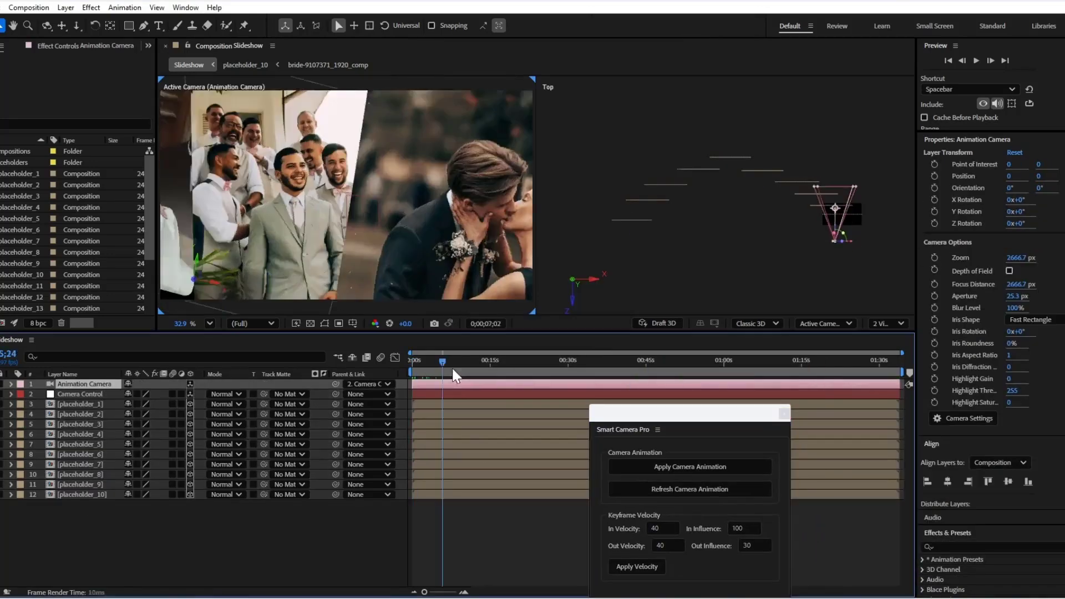
drag(452, 366, 899, 438)
drag(899, 360, 372, 363)
- In the Graph Editor, flatten the 30-second speed peak and lengthen easing out of the 38-second keyframe
click(395, 358)
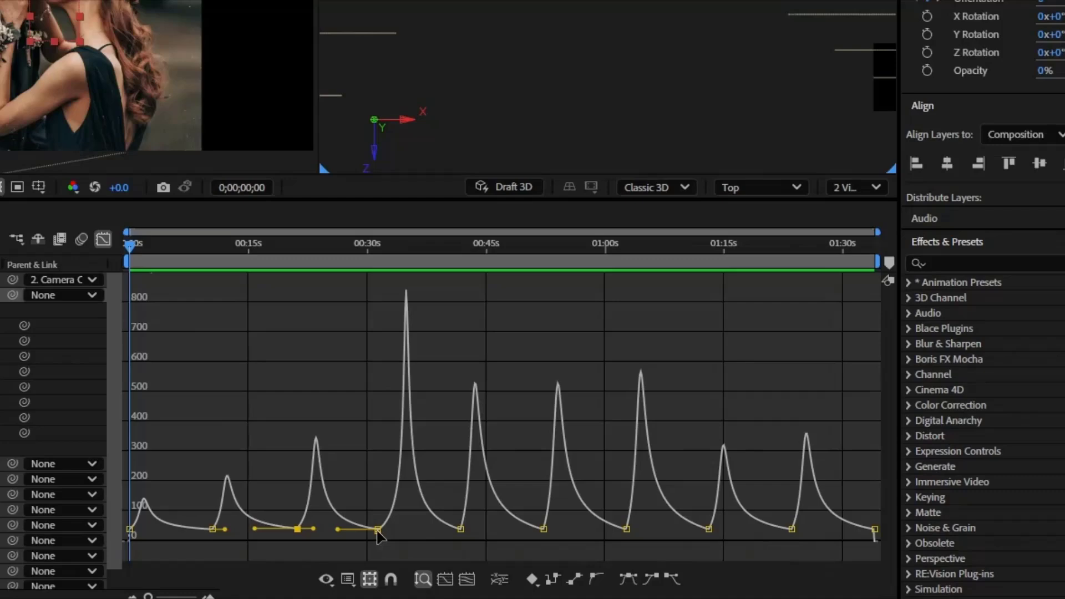
drag(338, 530, 379, 511)
drag(463, 528, 482, 529)
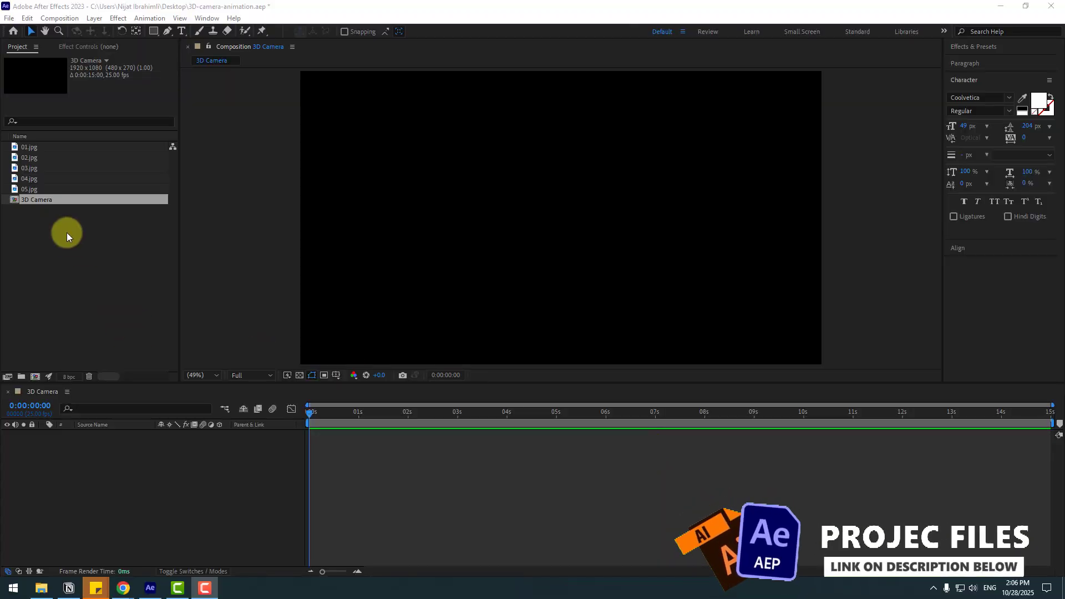
- Add 01.jpg through 05.jpg to the 3D Camera timeline and turn on 3D for all five layers
click(23, 190)
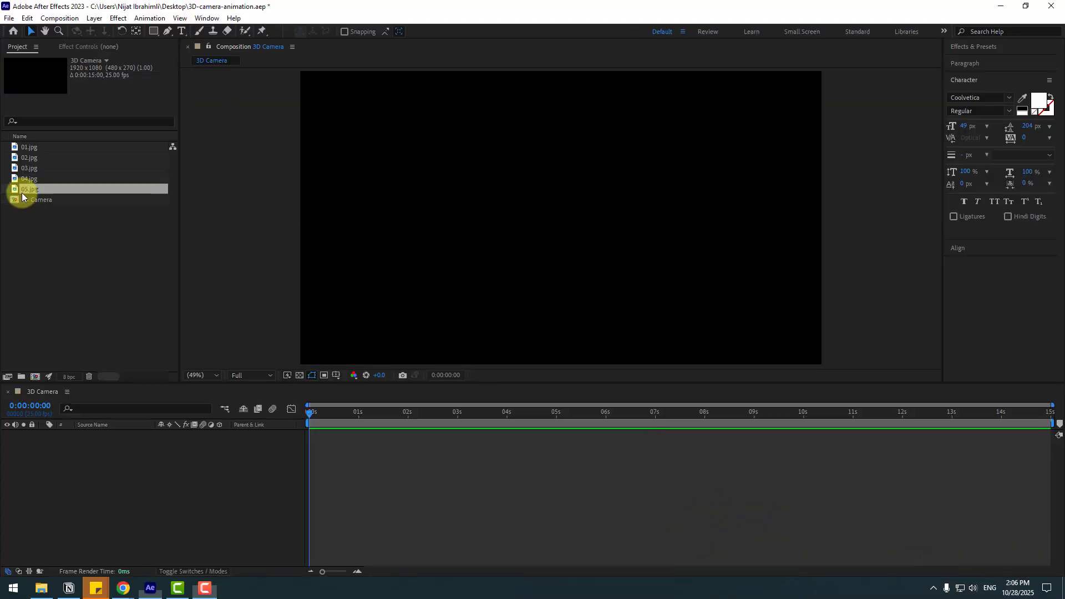
shift+click(30, 148)
drag(29, 178, 88, 484)
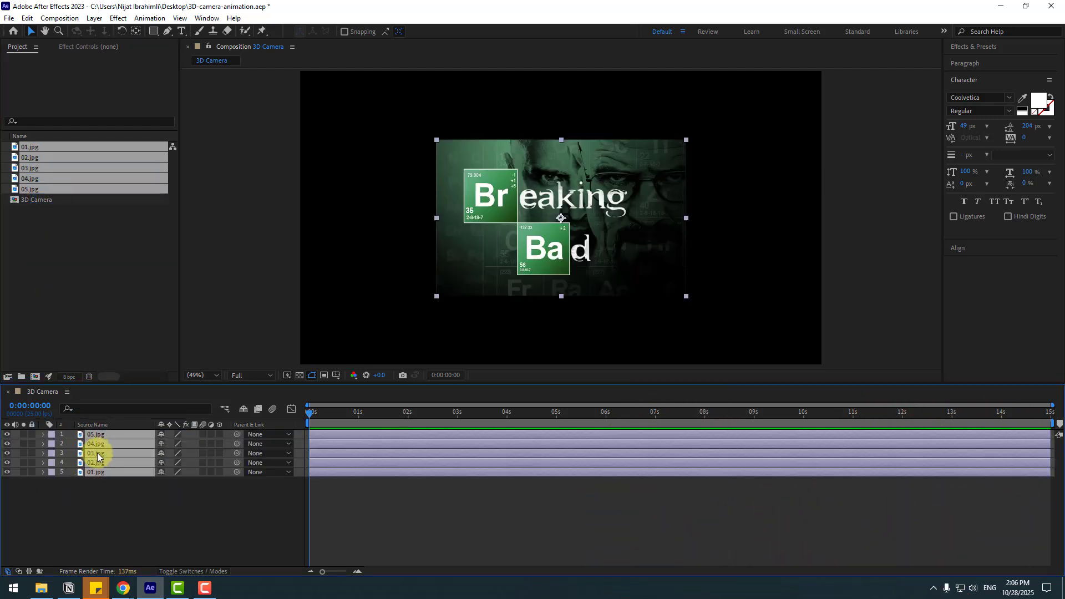
click(179, 571)
click(179, 571)
click(221, 435)
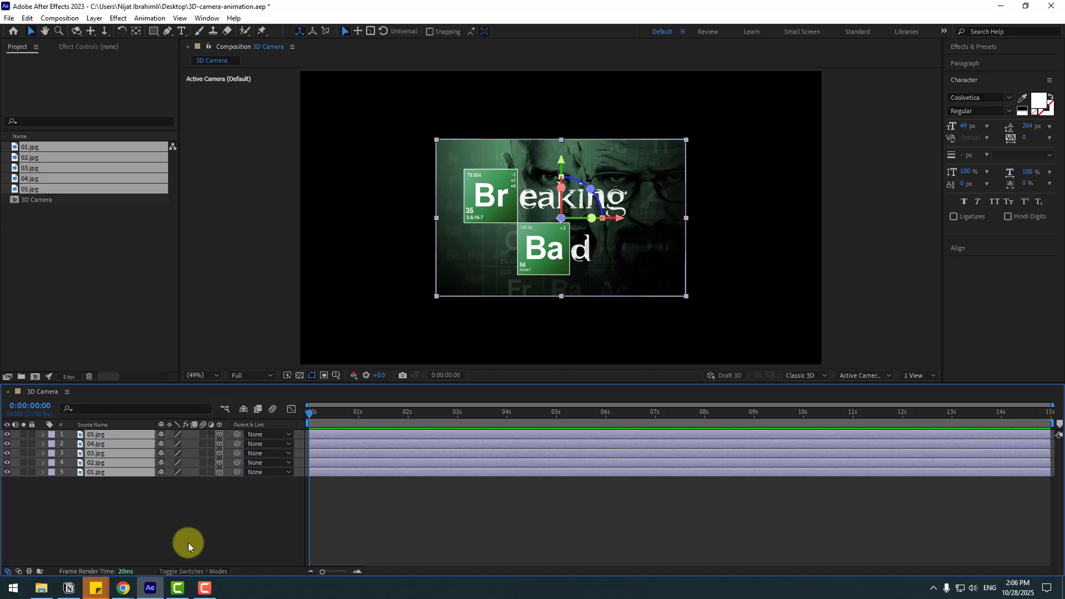
- Open a second viewer of the 3D Camera composition beside the first
right_click(173, 482)
mouse_move(224, 370)
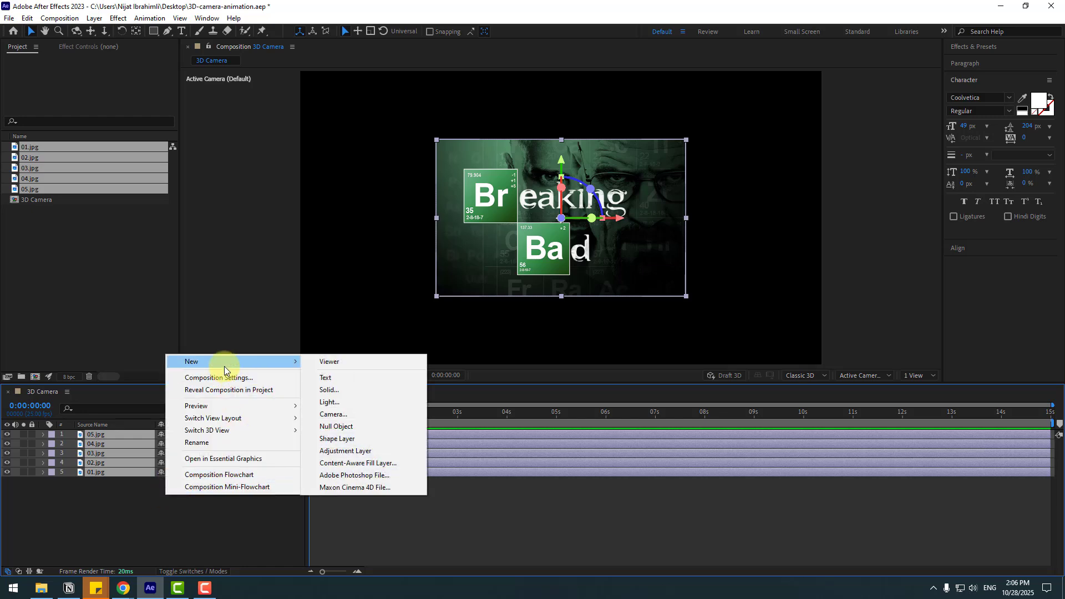
click(345, 361)
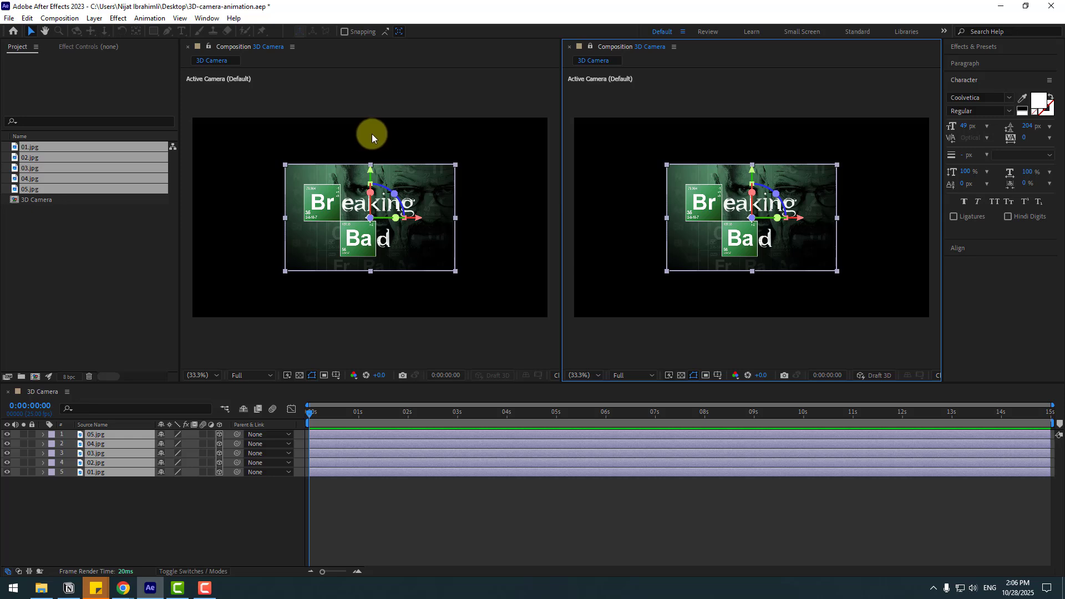
click(269, 100)
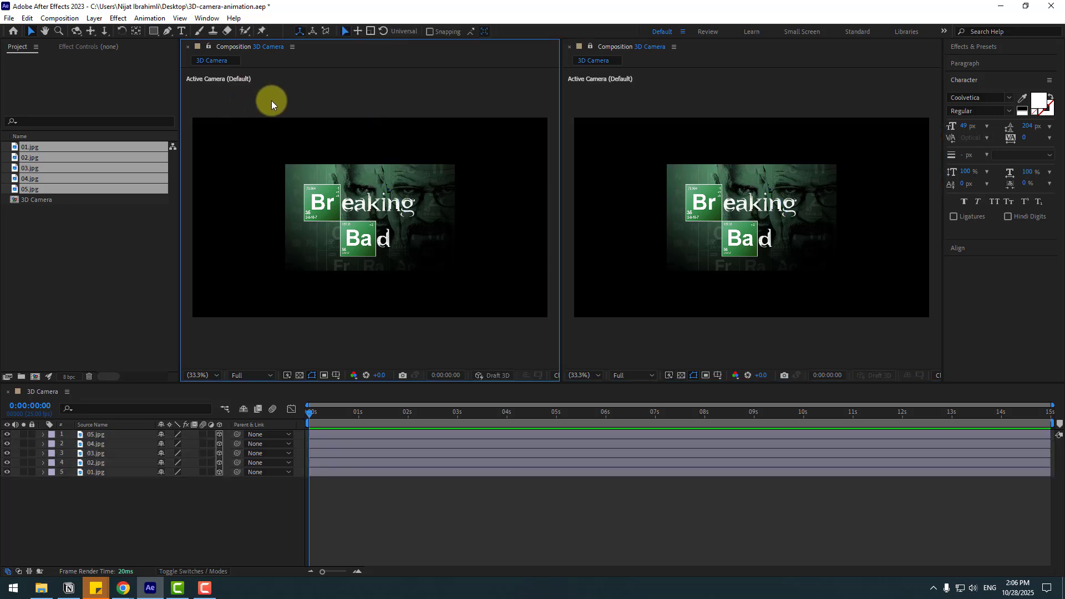
click(583, 97)
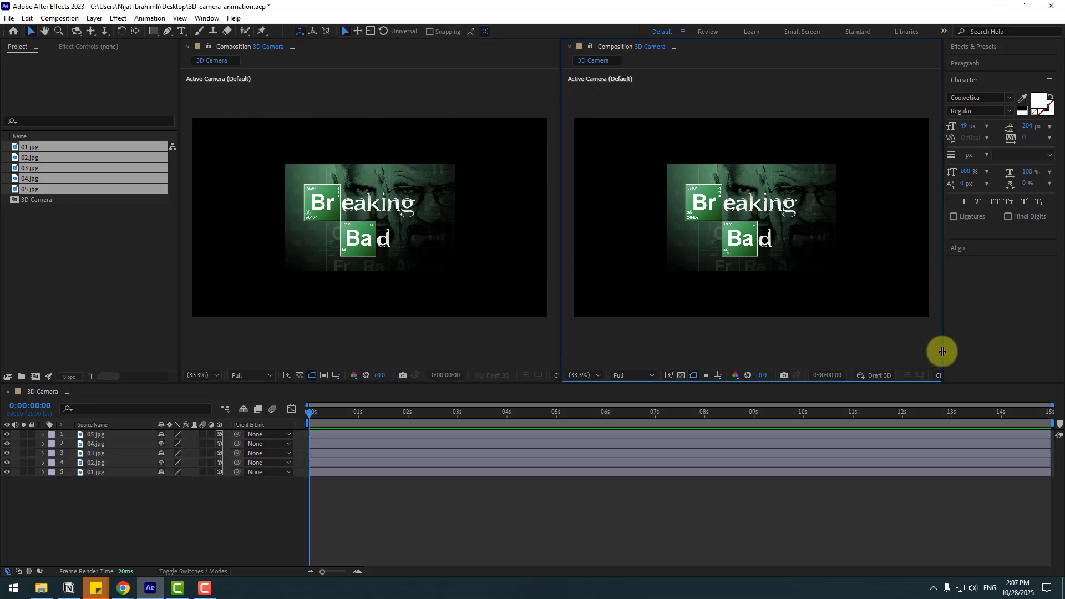
- Widen the second viewer and set its 3D view to Top
drag(948, 352, 1027, 350)
drag(562, 297, 477, 297)
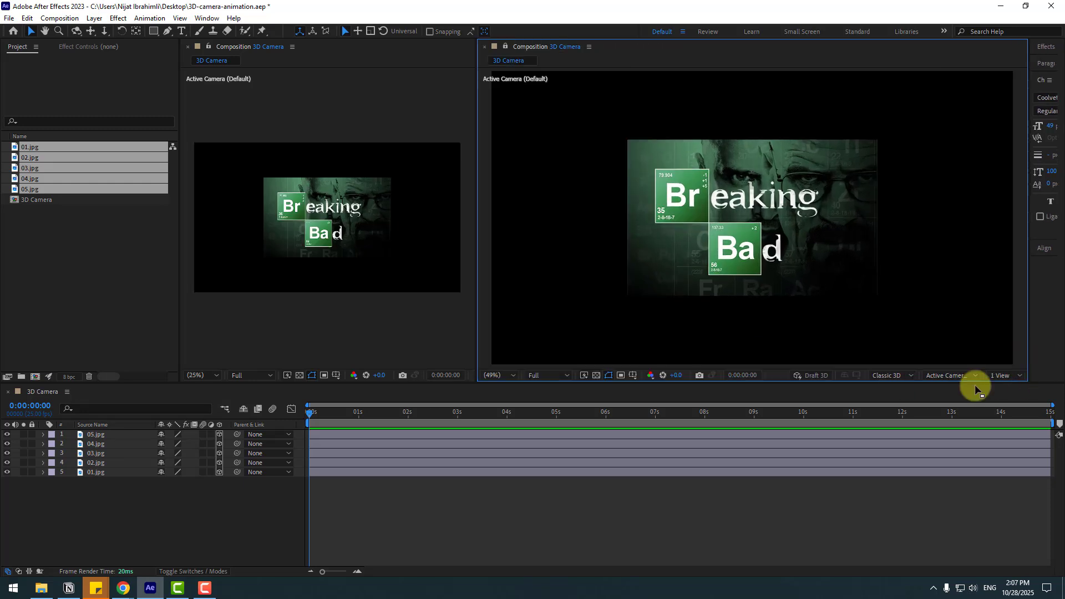
click(941, 377)
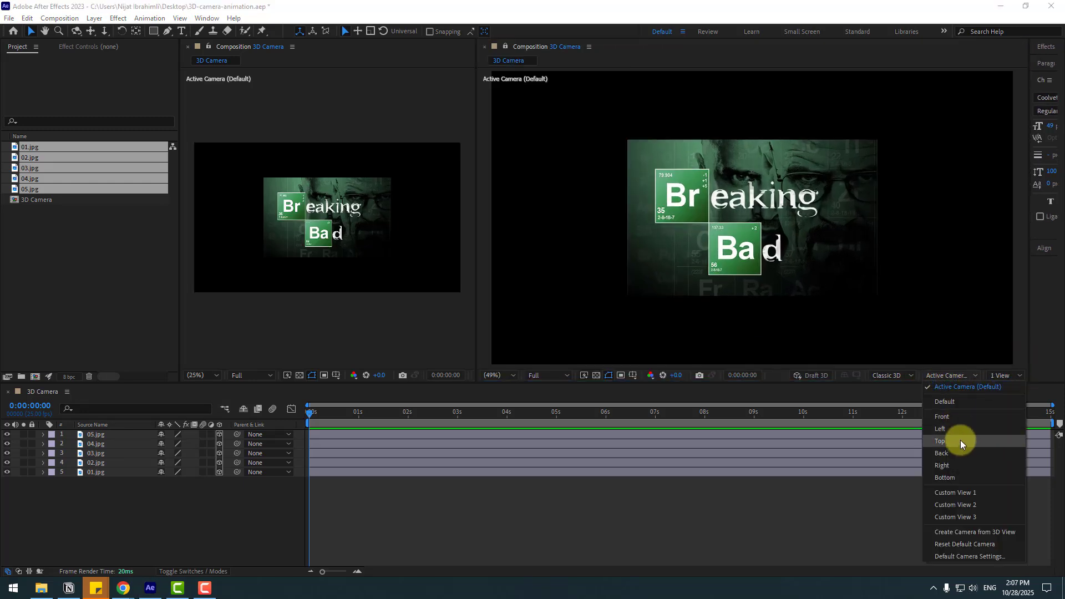
click(941, 441)
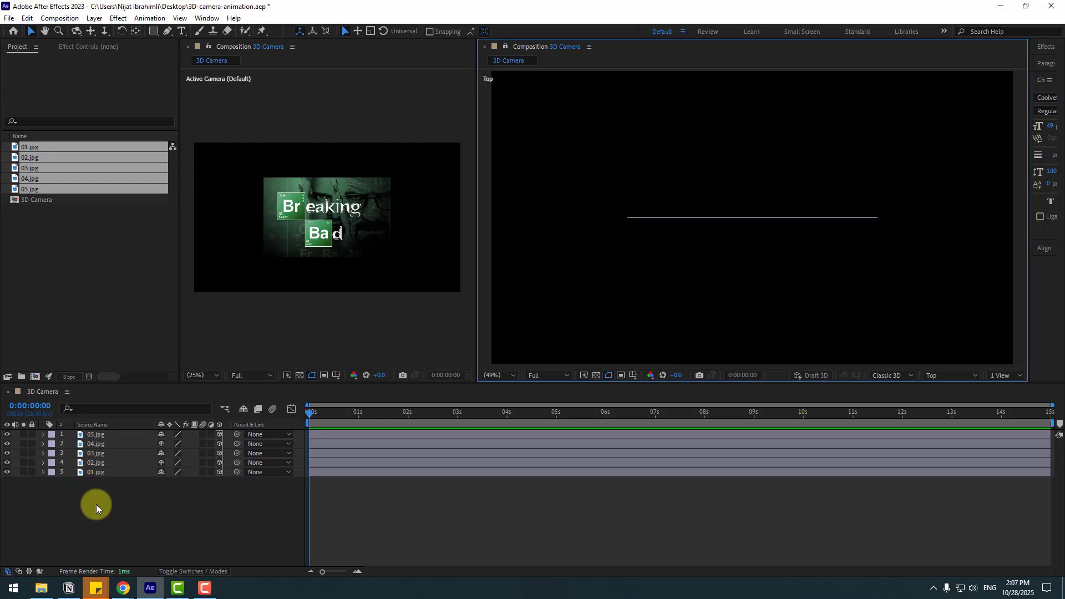
- In the Top view, push 05.jpg back in depth and slide it to the right
click(95, 436)
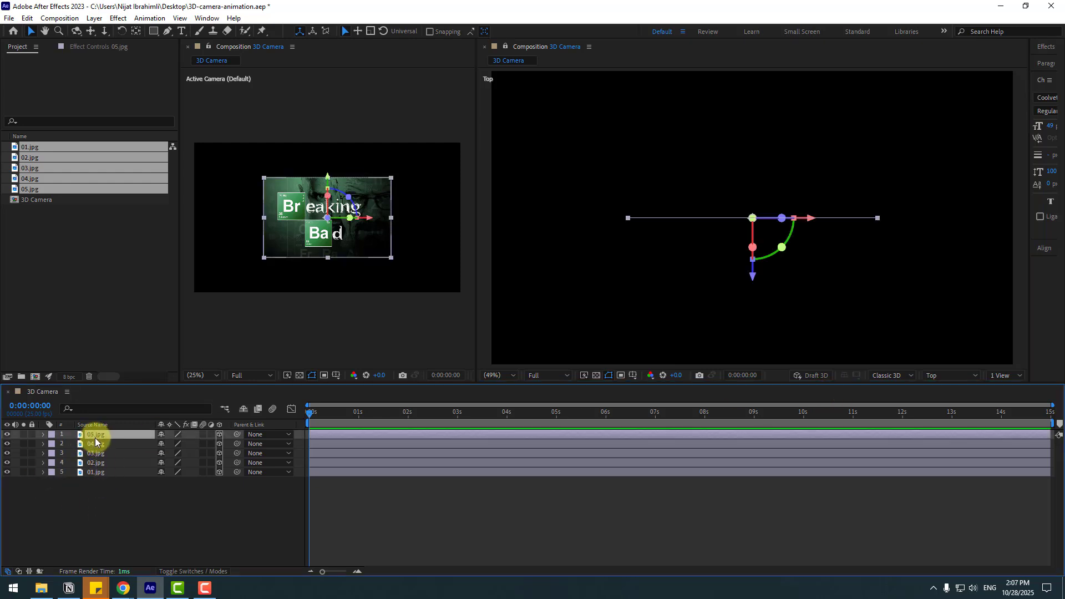
scroll(545, 312, down, 2)
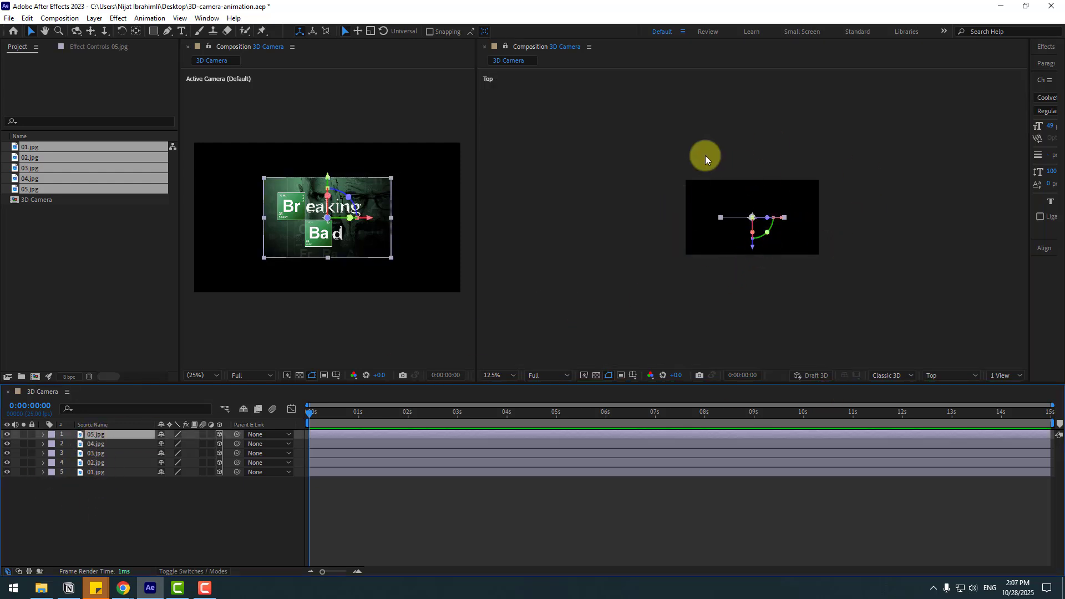
drag(708, 183, 713, 218)
drag(760, 284, 766, 228)
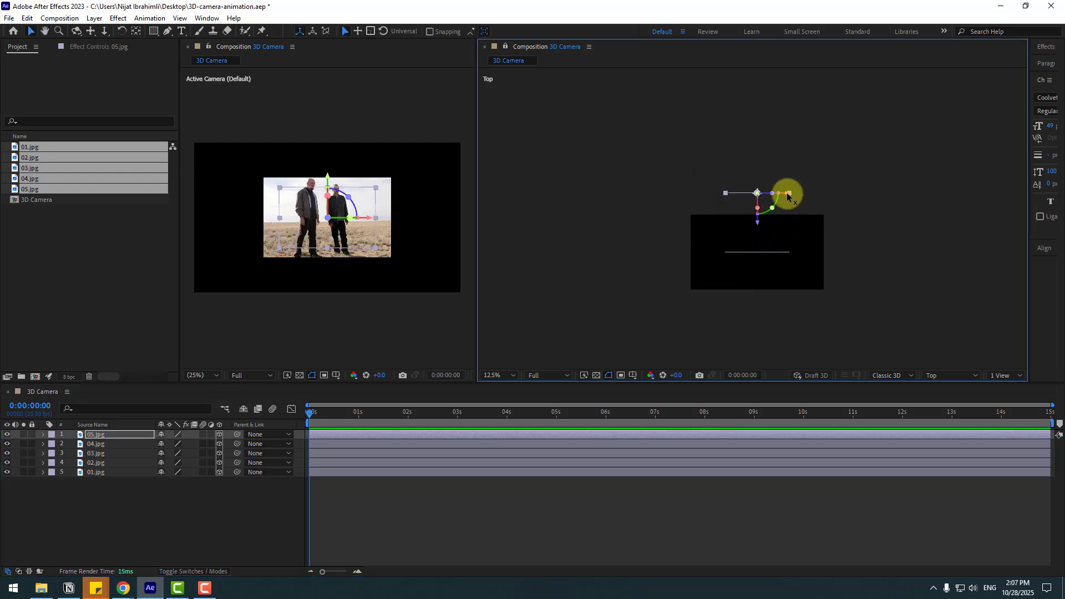
drag(814, 195, 888, 193)
click(86, 444)
key(h)
drag(738, 299, 841, 185)
key(v)
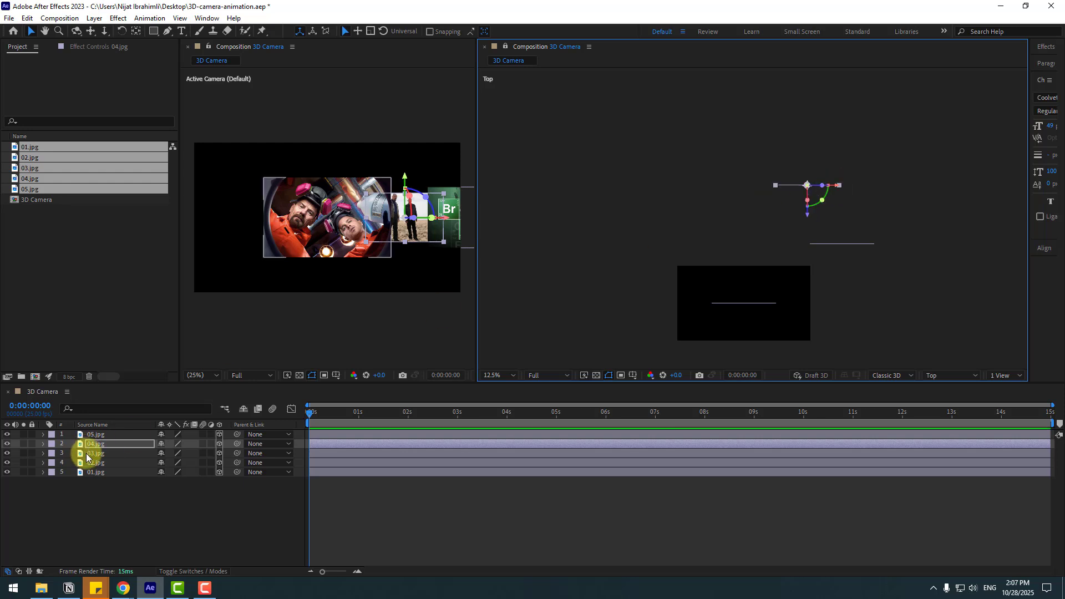
- Stagger 03.jpg, 02.jpg and 01.jpg at different depths and sideways positions, then deselect all
click(88, 455)
drag(746, 333, 752, 165)
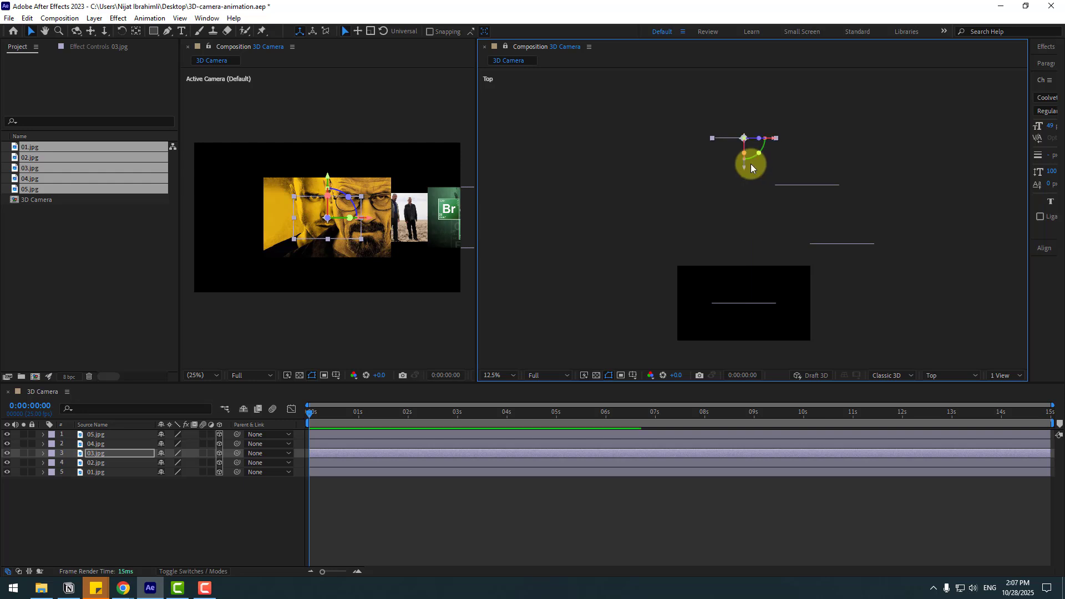
click(98, 464)
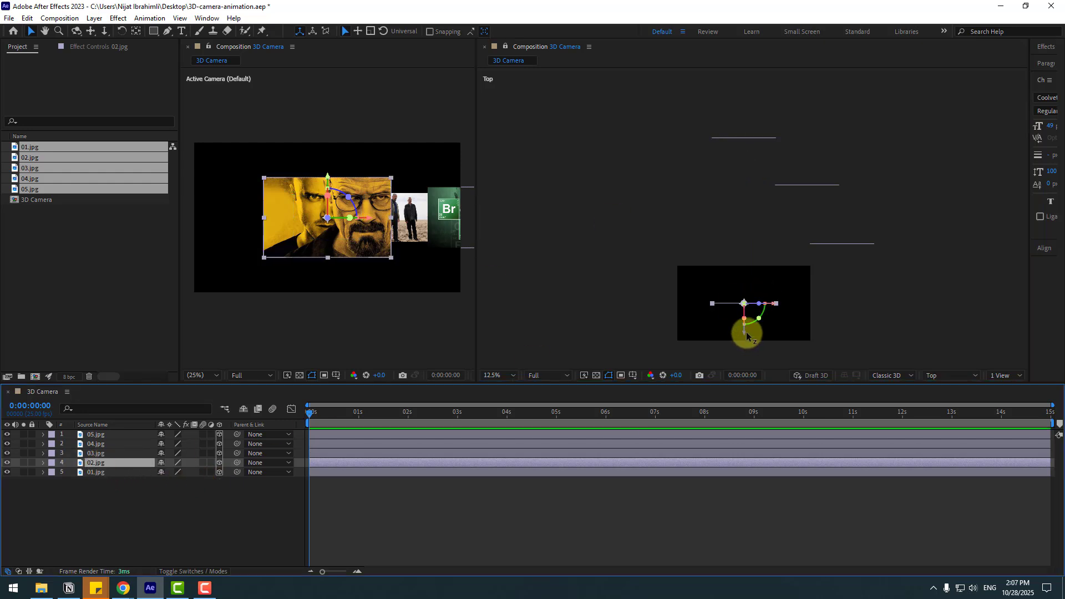
drag(747, 319, 678, 189)
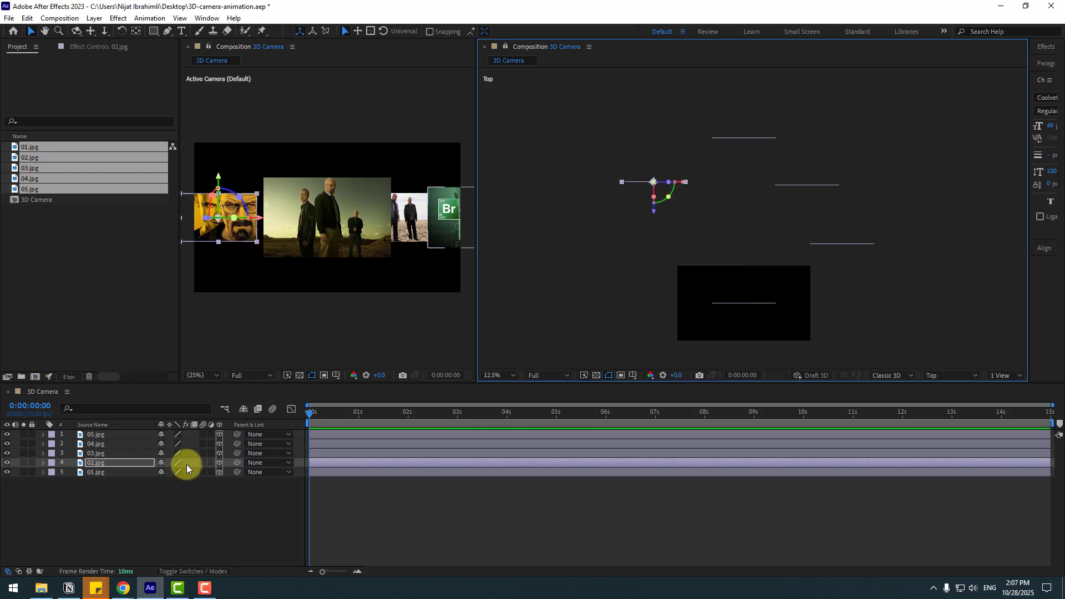
click(92, 475)
drag(744, 336, 600, 245)
click(150, 519)
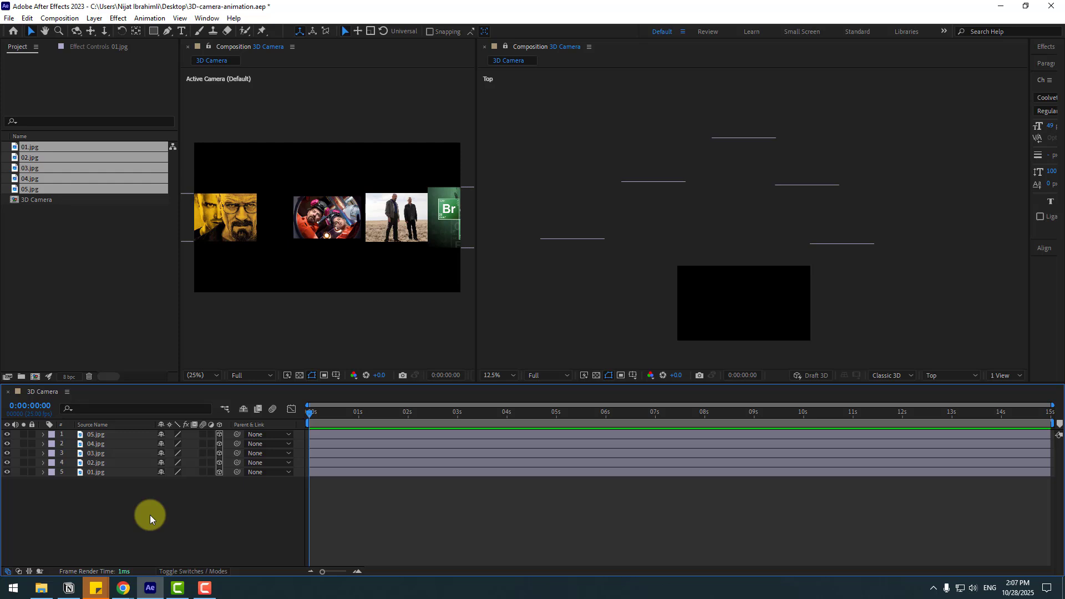
- Create a solid named BG and move it to the bottom of the layer stack
right_click(107, 523)
mouse_move(178, 392)
click(269, 418)
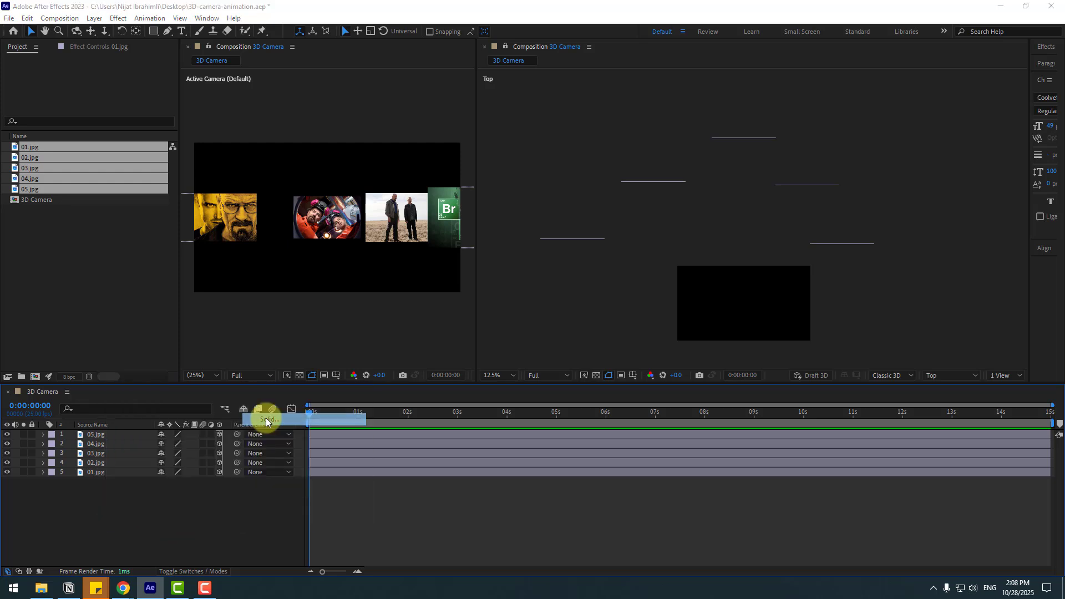
text(BG)
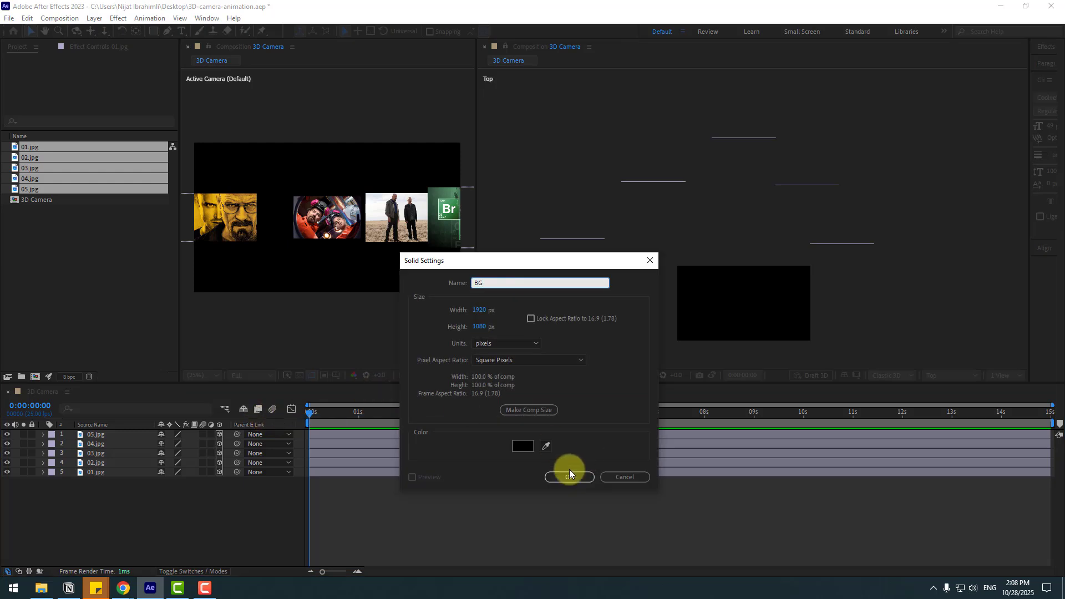
click(567, 476)
drag(95, 435, 105, 512)
- Add a Fill effect to BG and change its colour from red to near-black grey
drag(1029, 103, 943, 103)
click(971, 47)
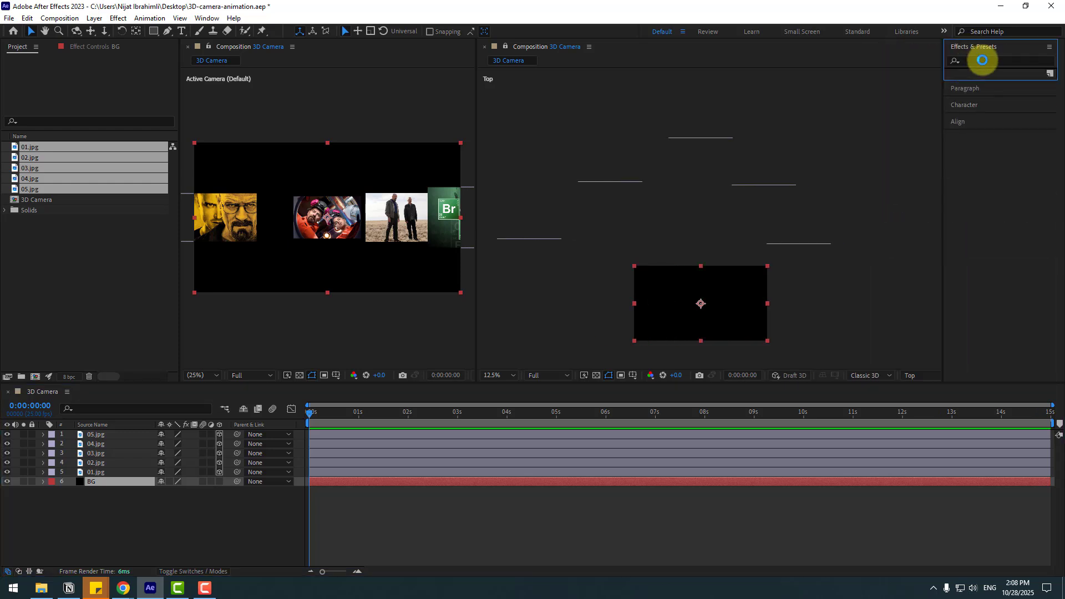
text(fill)
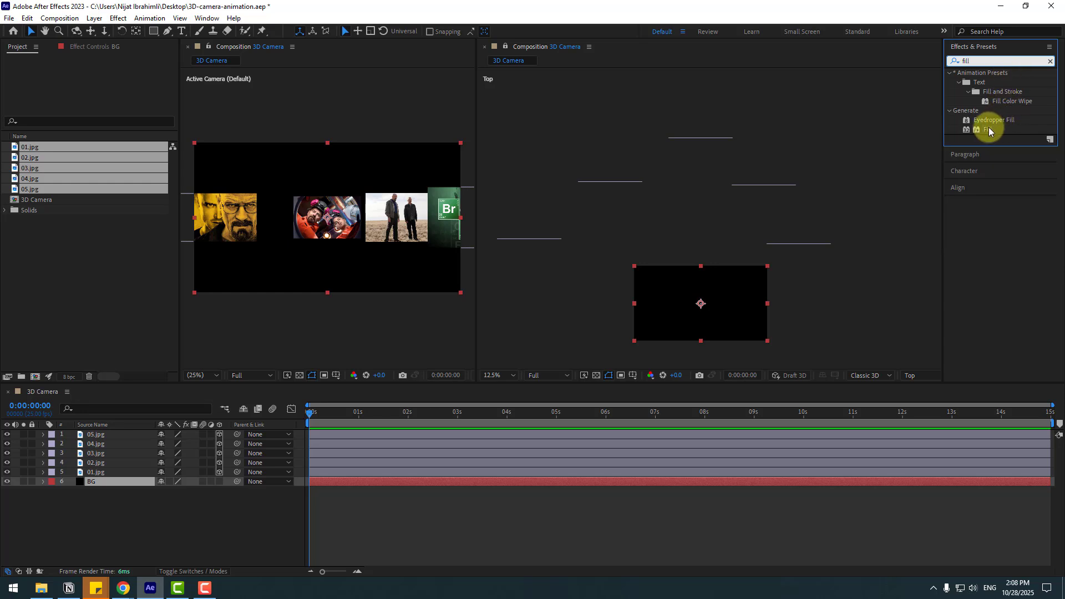
drag(989, 131, 104, 482)
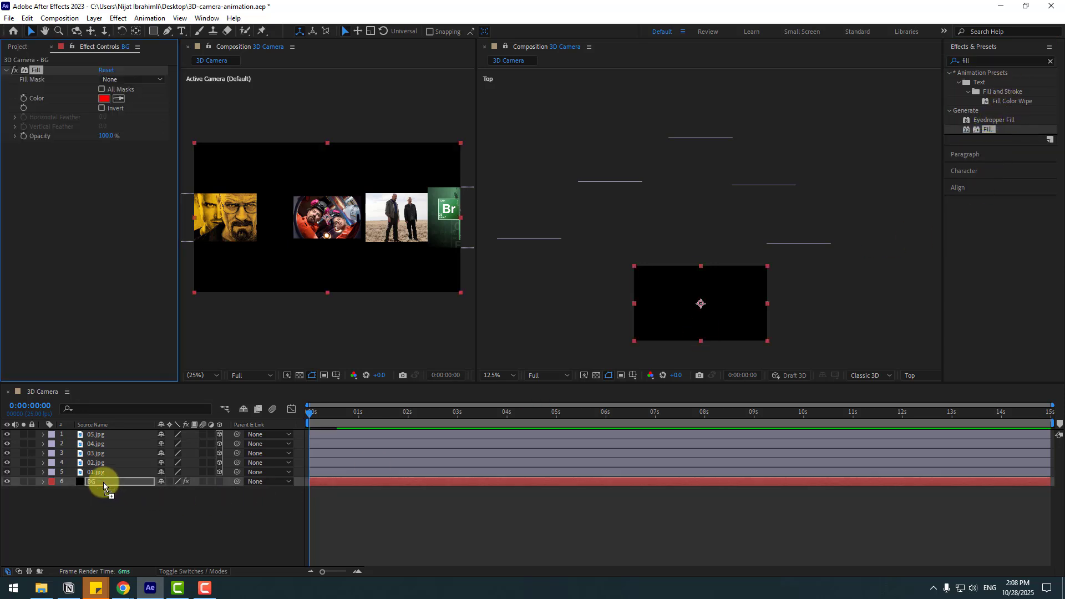
click(103, 99)
drag(337, 513, 307, 524)
click(561, 400)
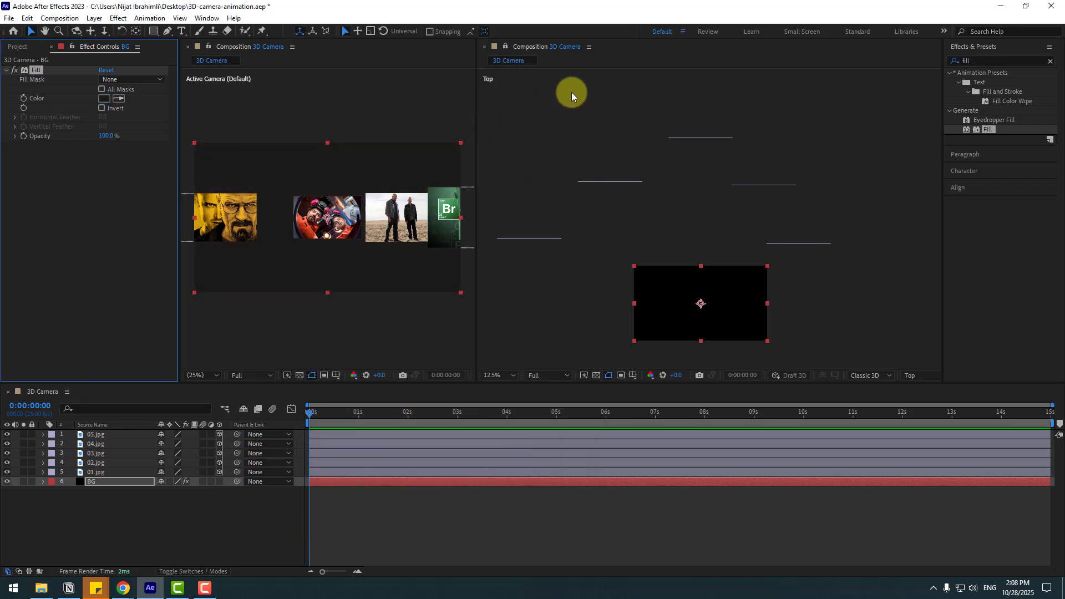
- Close the Top view panel, leaving only the Active Camera viewer, and duplicate the BG layer
click(589, 48)
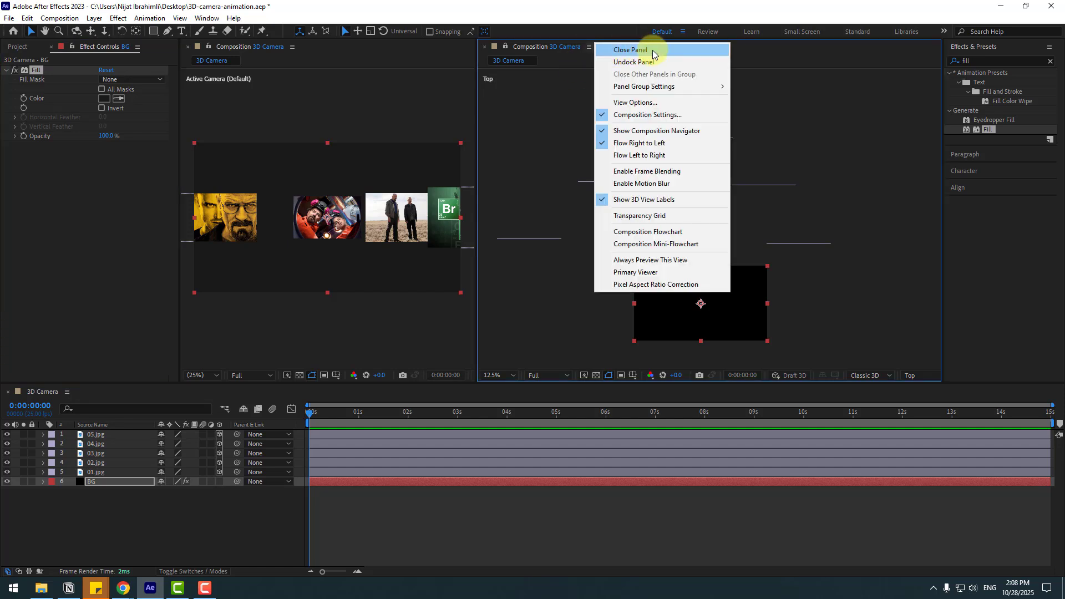
click(667, 52)
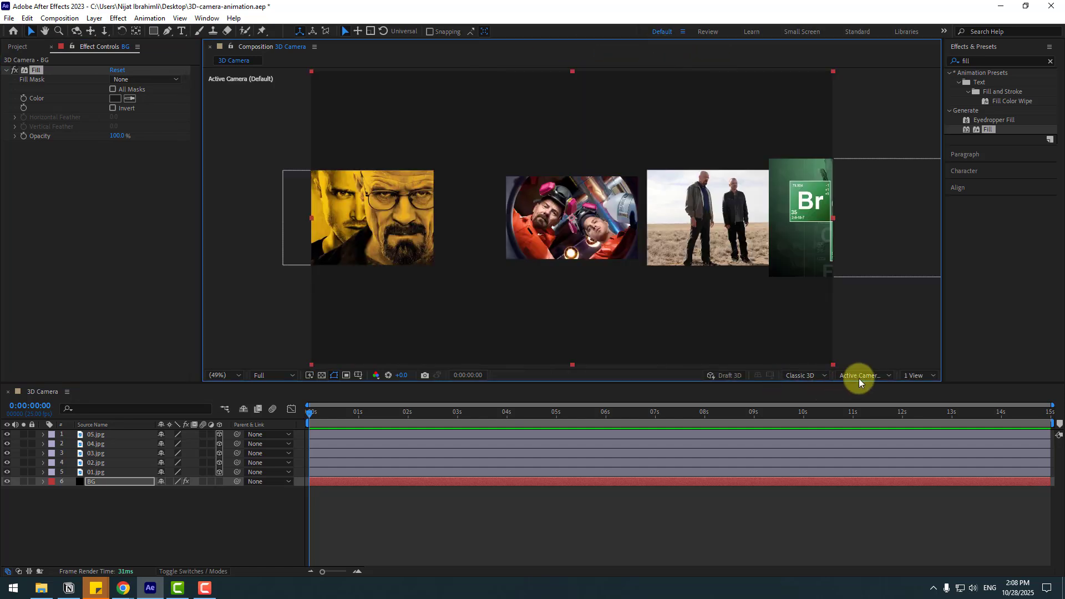
click(861, 377)
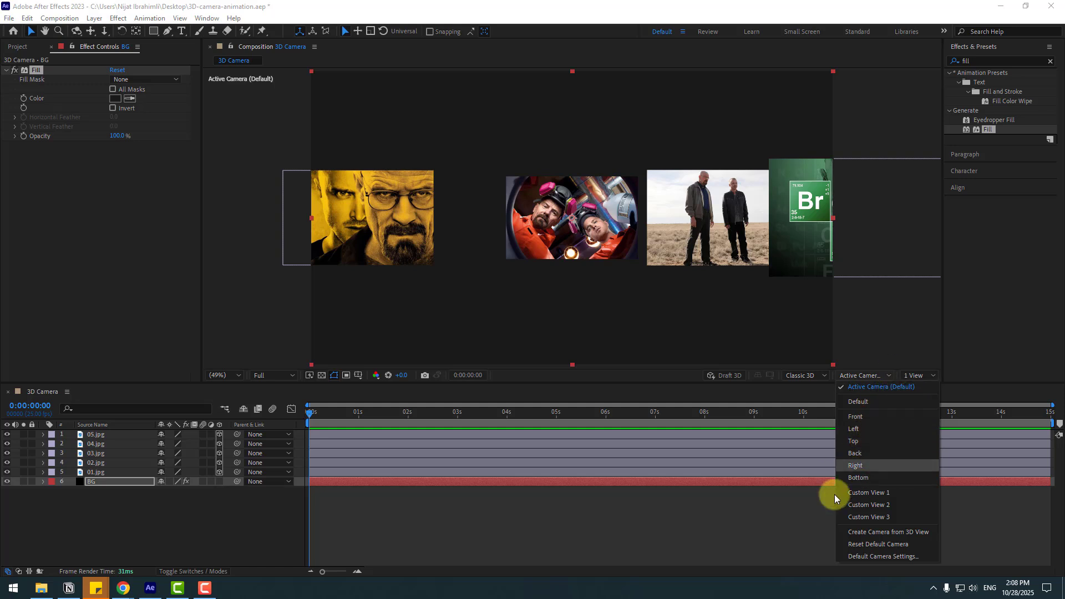
click(78, 527)
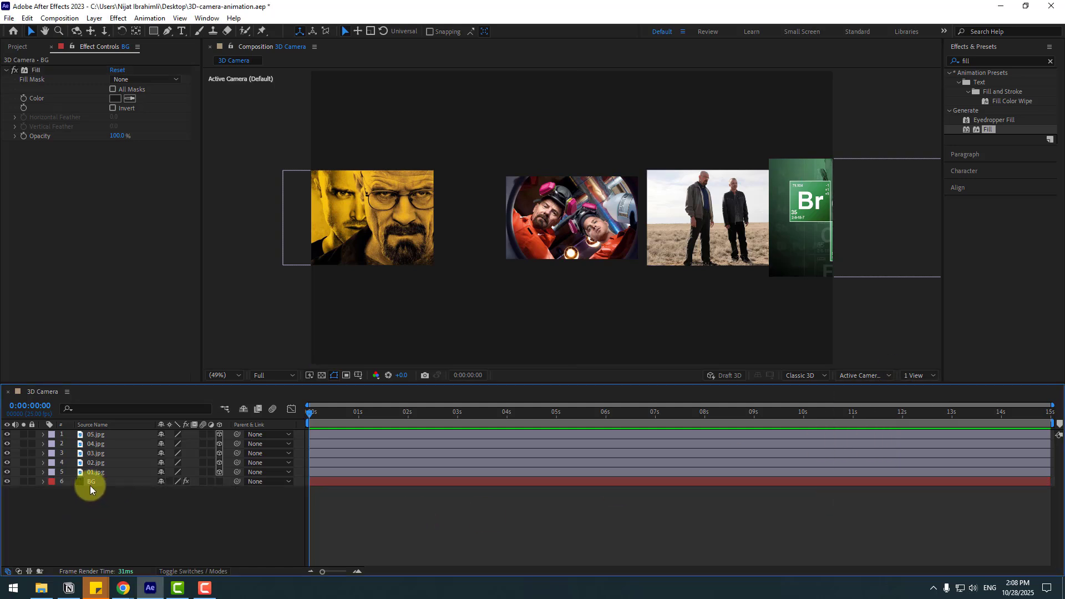
click(88, 484)
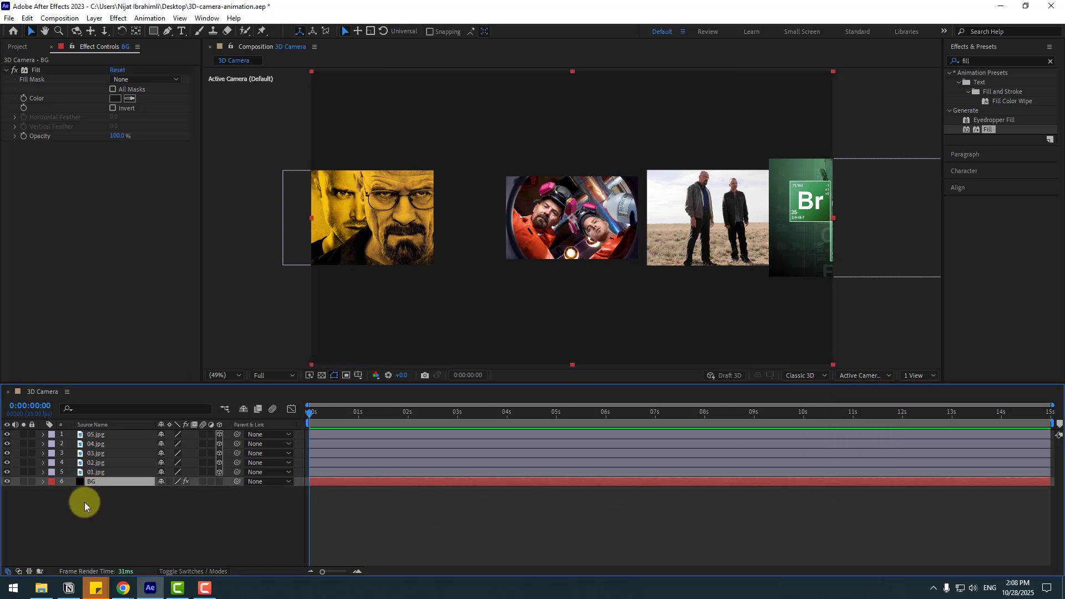
key(ctrl+d)
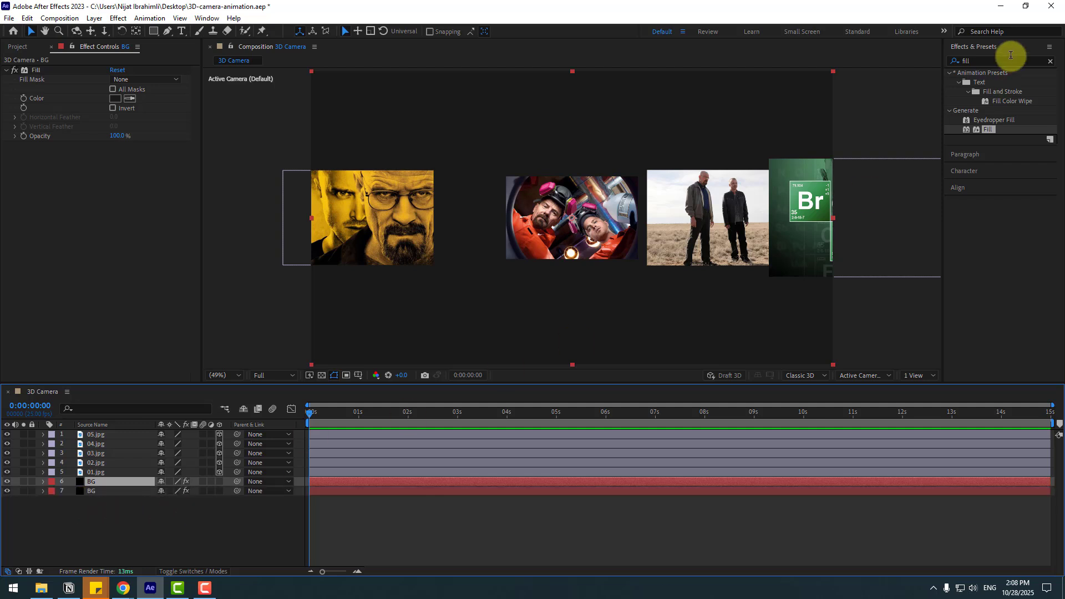
- Apply the Grid effect to the upper BG copy, rename it GRID, and remove its Fill effect
click(985, 60)
text(grid)
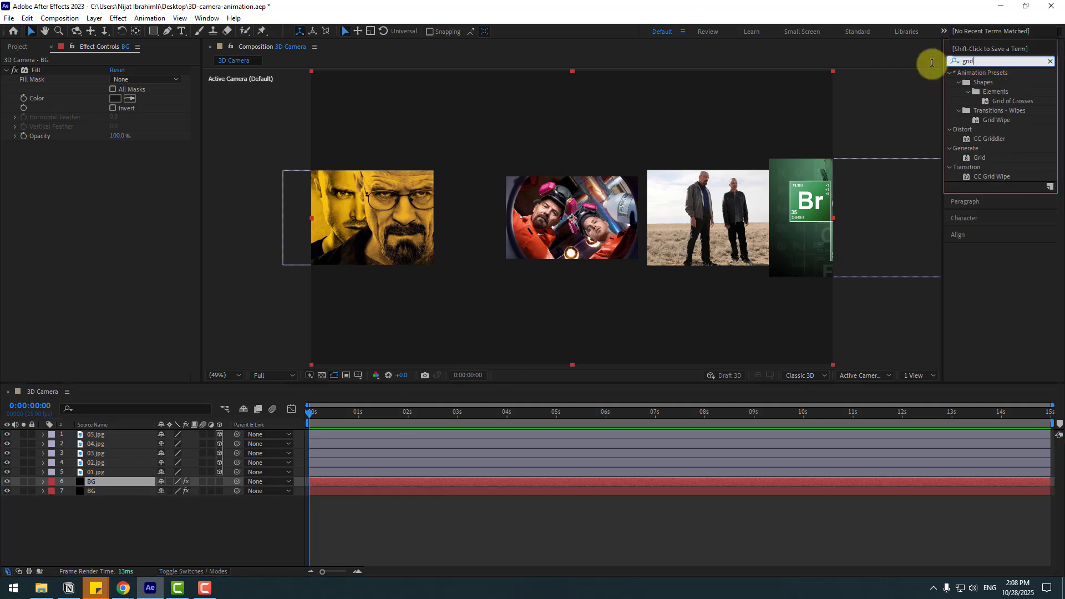
drag(981, 159, 97, 489)
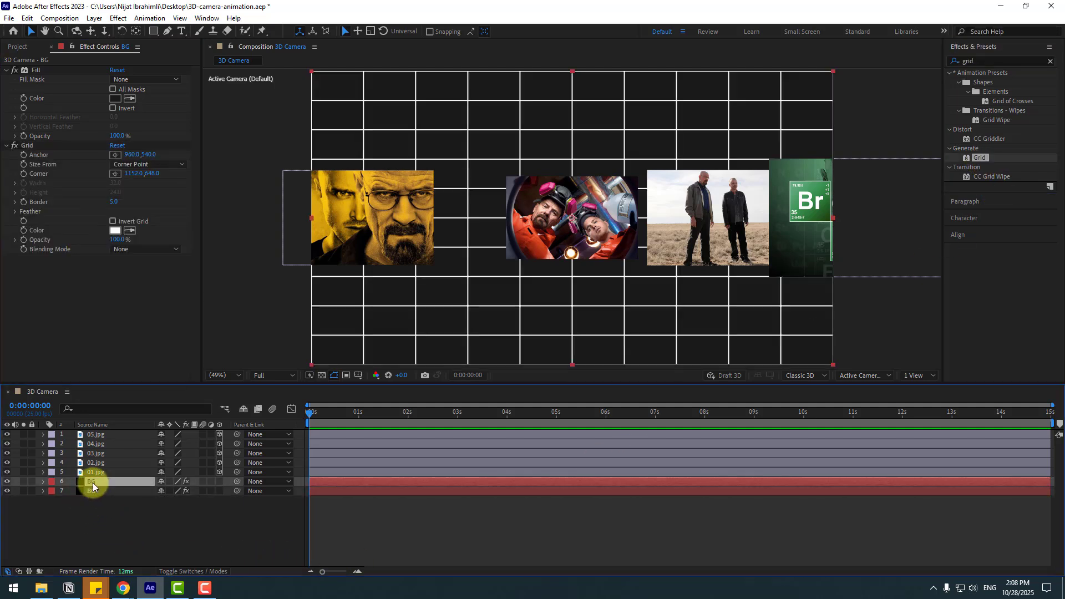
key(Return)
click(35, 70)
key(Delete)
- Set the Grid to Width Slider sizing with width 62 and 5% opacity
click(27, 71)
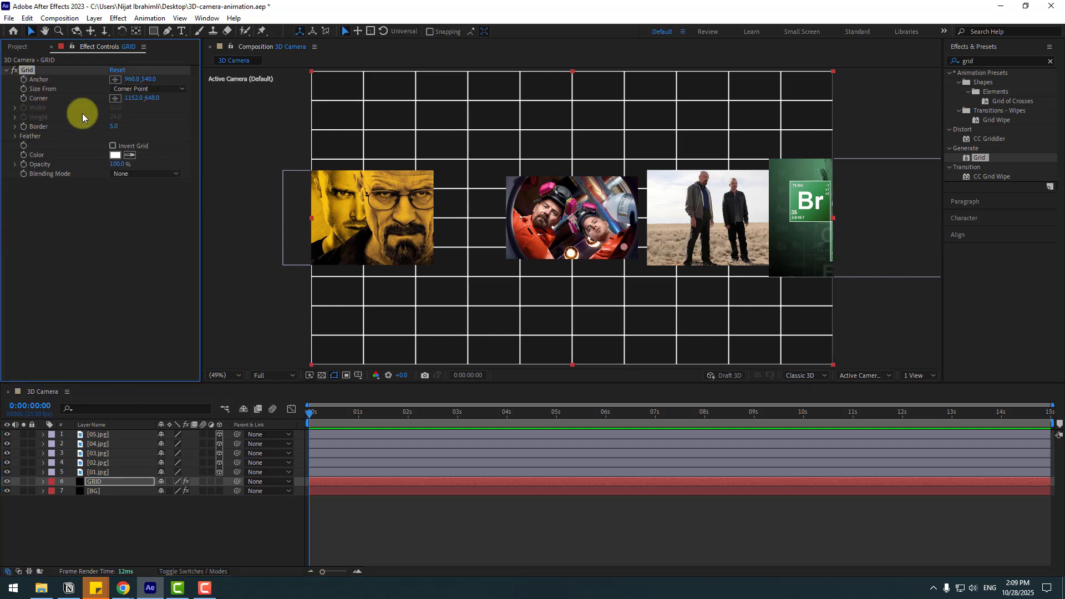
click(127, 89)
click(143, 112)
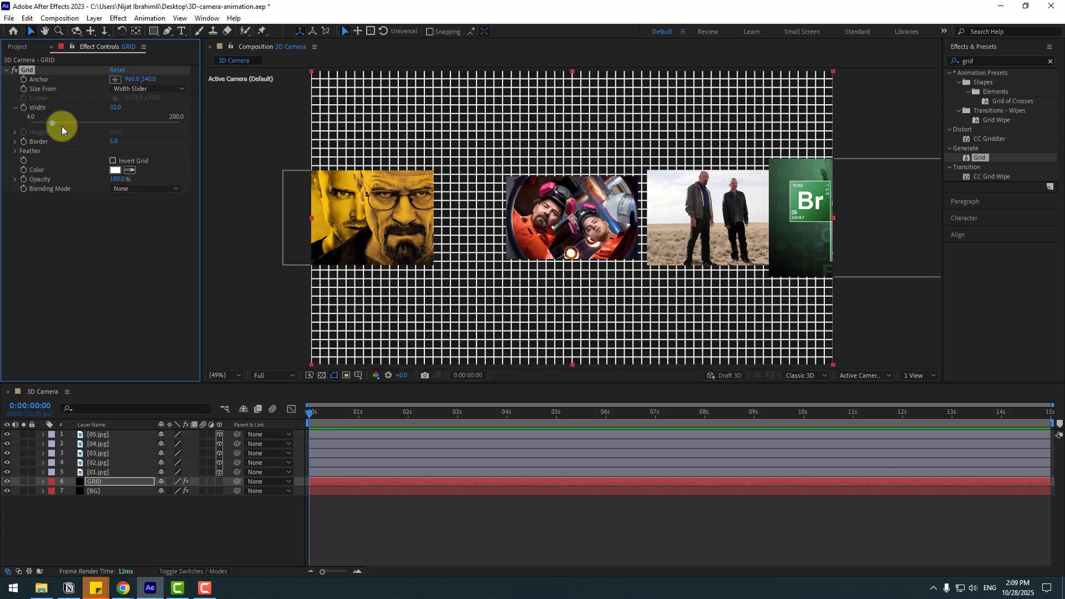
drag(69, 128, 89, 127)
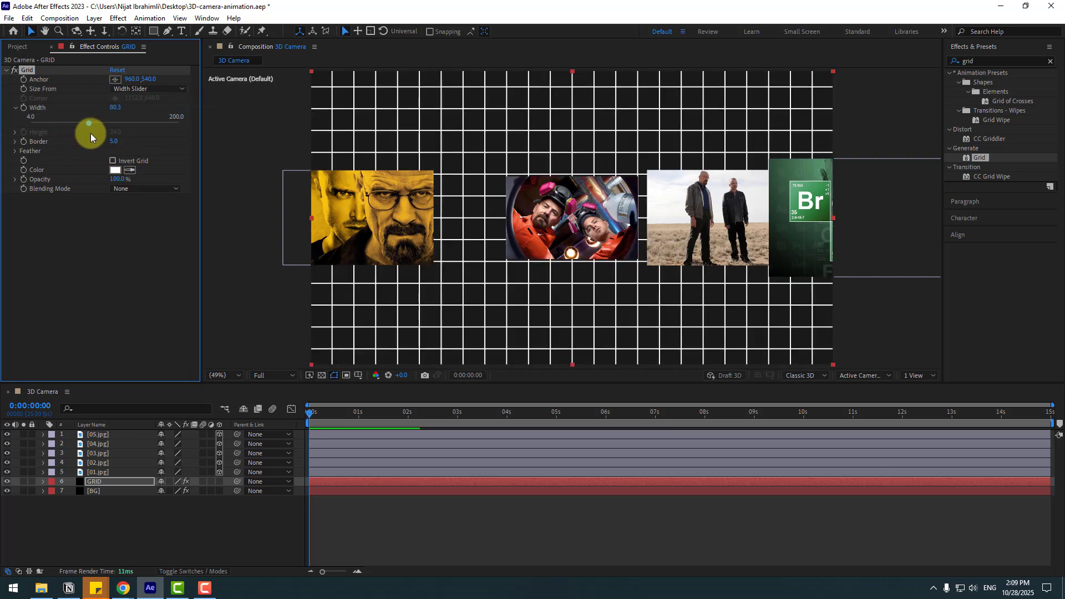
drag(116, 179, 68, 178)
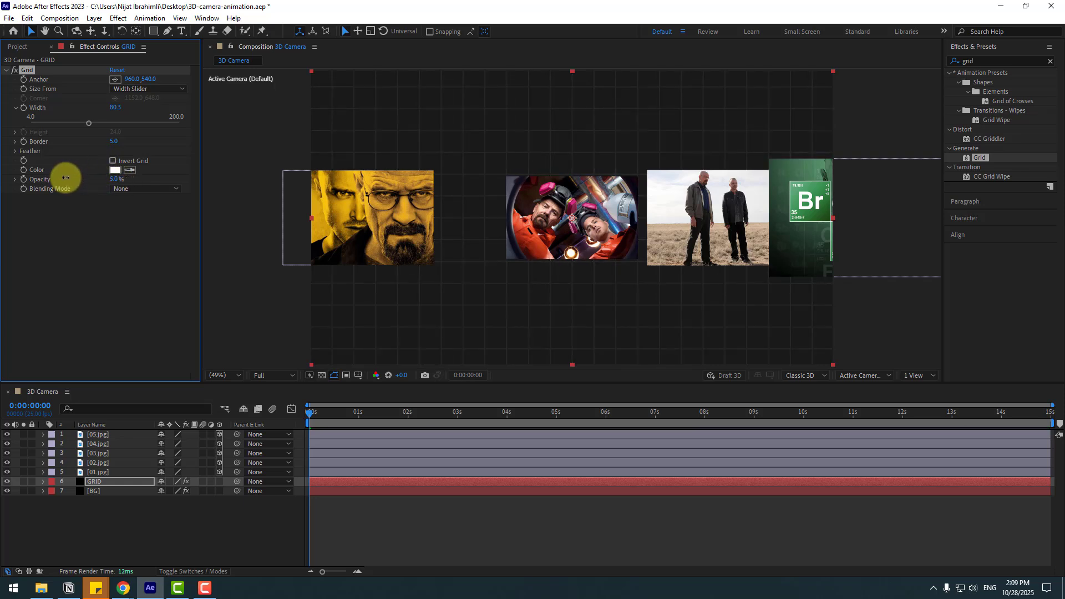
drag(89, 127, 74, 127)
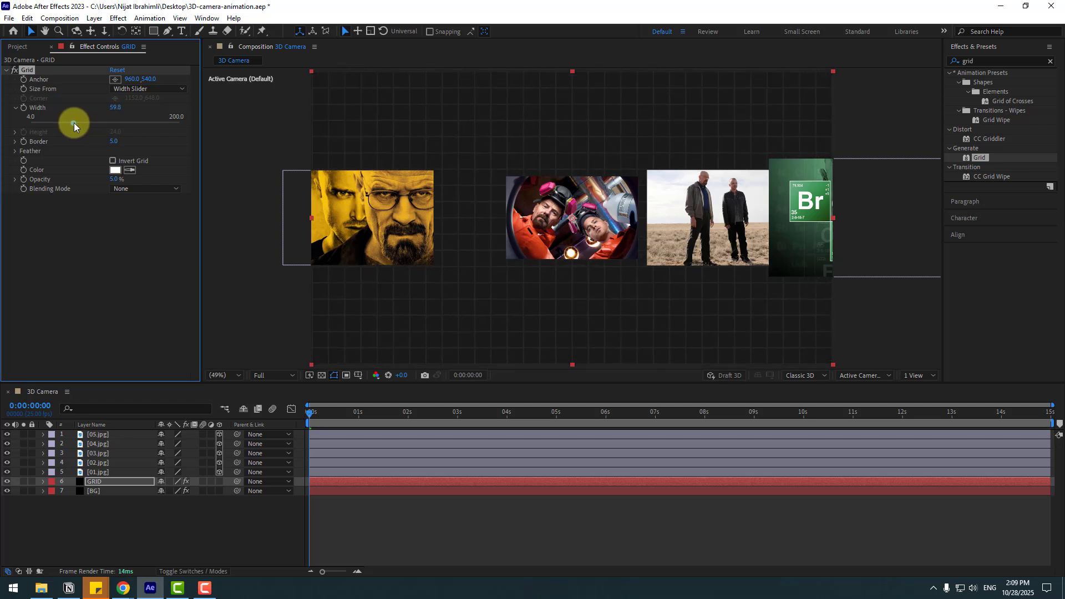
- Pre-compose the GRID and BG layers into a single BG precomp
click(86, 525)
drag(96, 511, 96, 487)
right_click(94, 492)
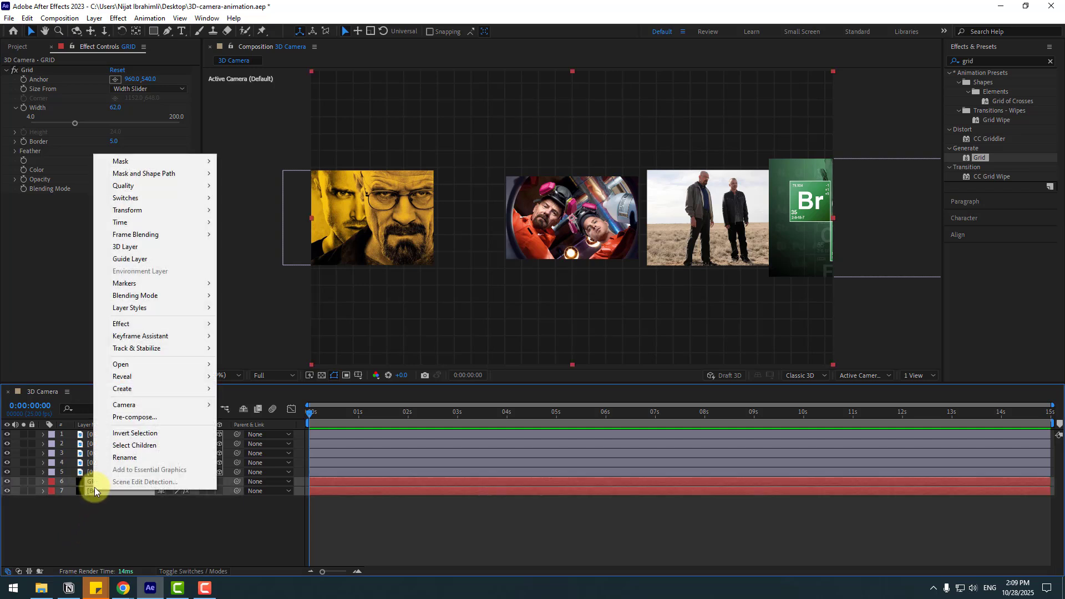
click(108, 419)
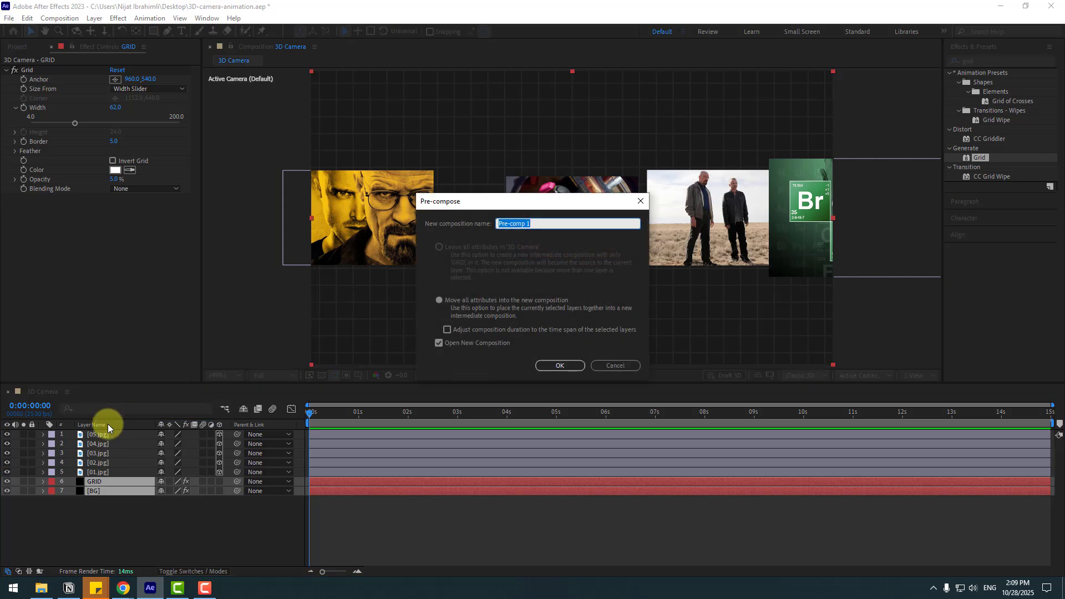
click(552, 367)
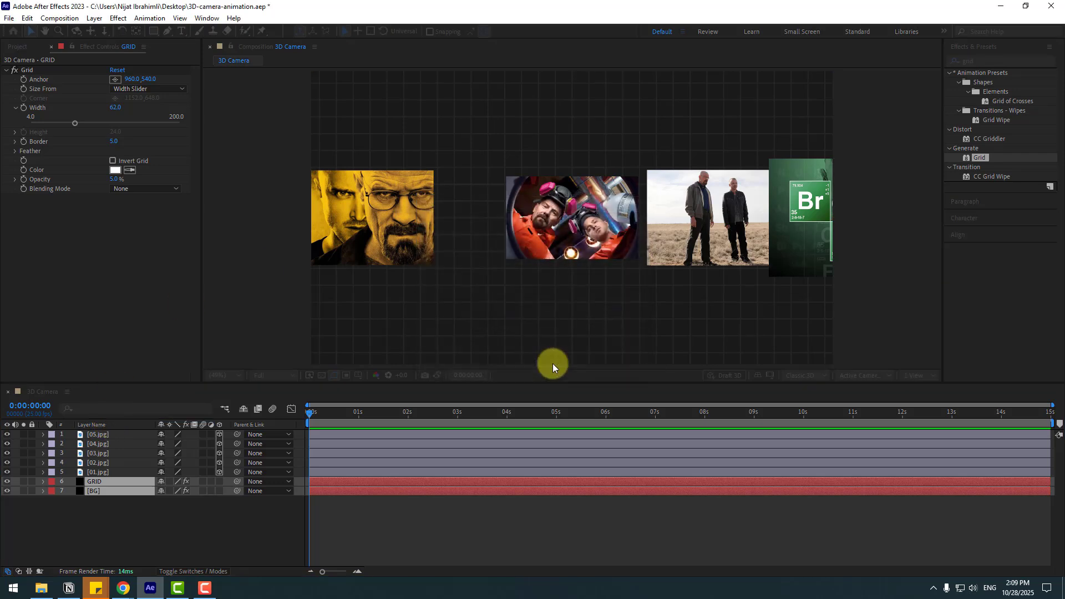
click(42, 393)
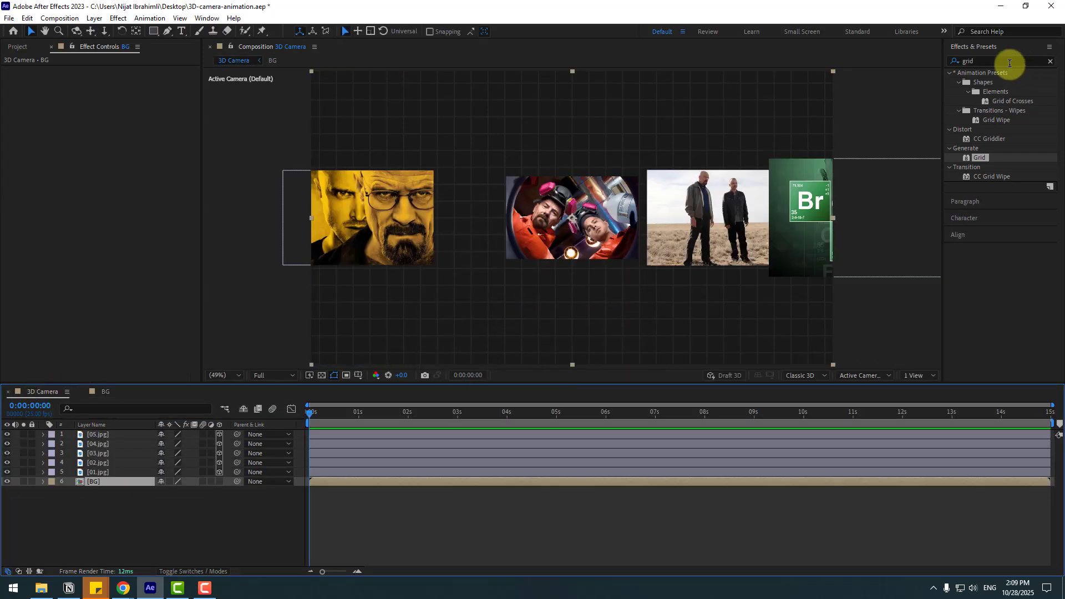
- Apply CC Lens to the BG precomp and enlarge its size to 209
drag(992, 61, 944, 60)
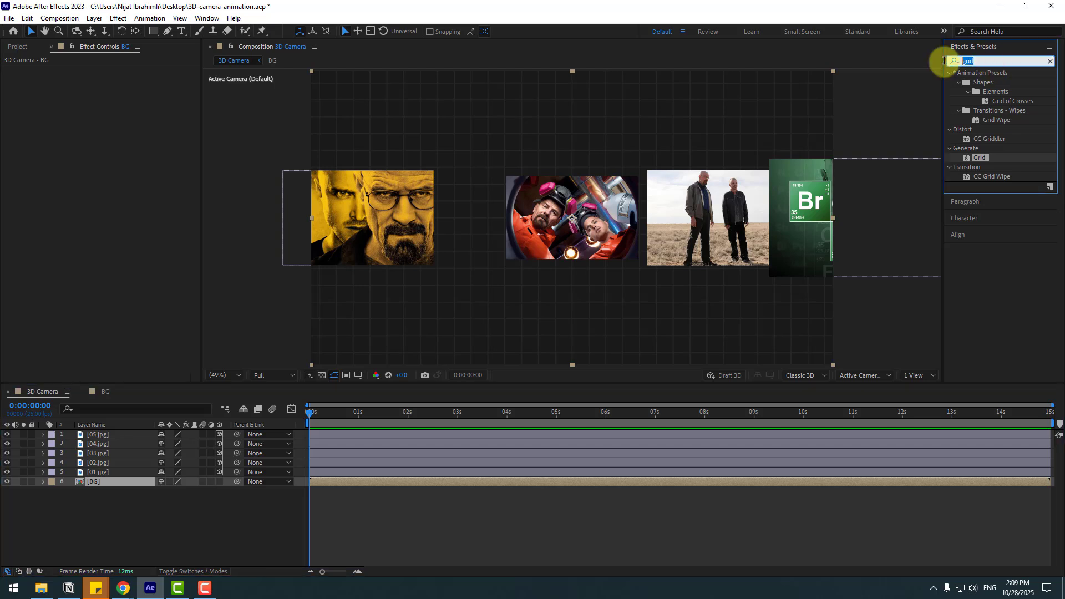
text(cc len)
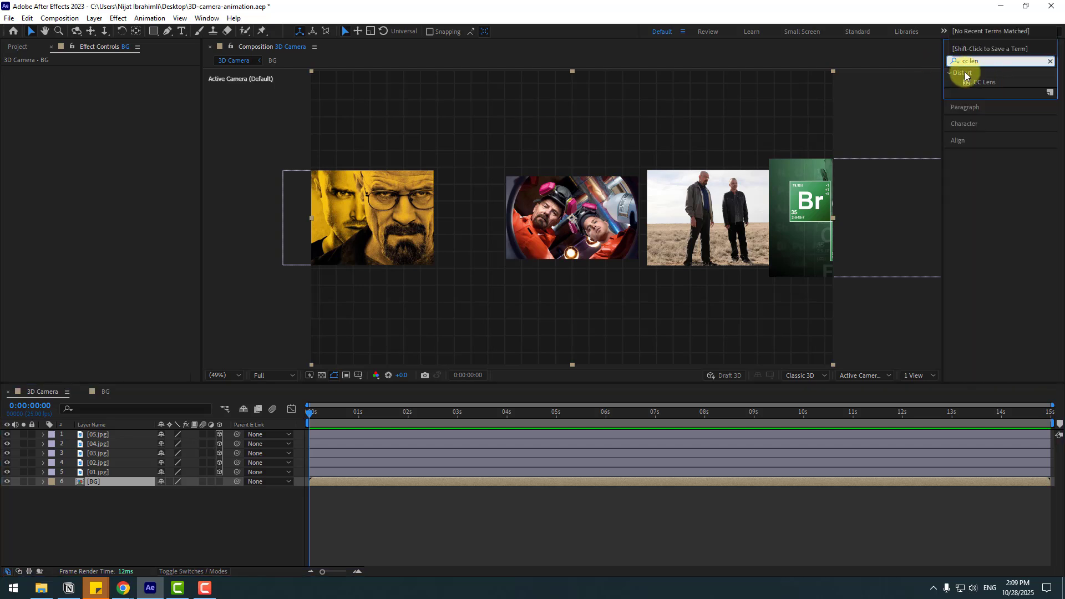
drag(967, 80, 92, 481)
drag(116, 89, 201, 86)
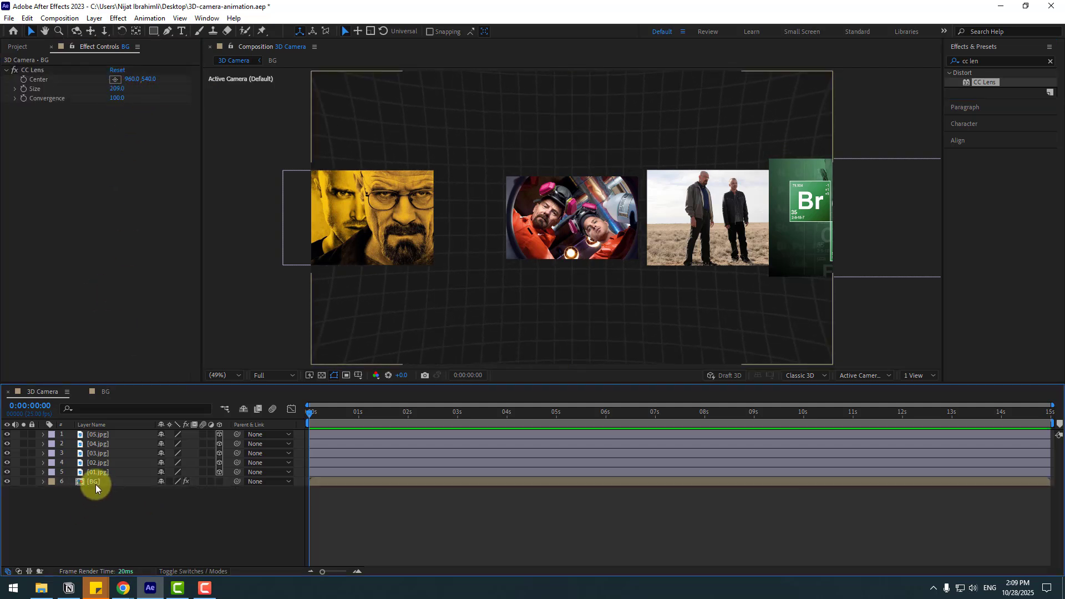
- Make the BG precomp 3D, push it back to Z 3120, scale it to 282%, and lock it
click(95, 481)
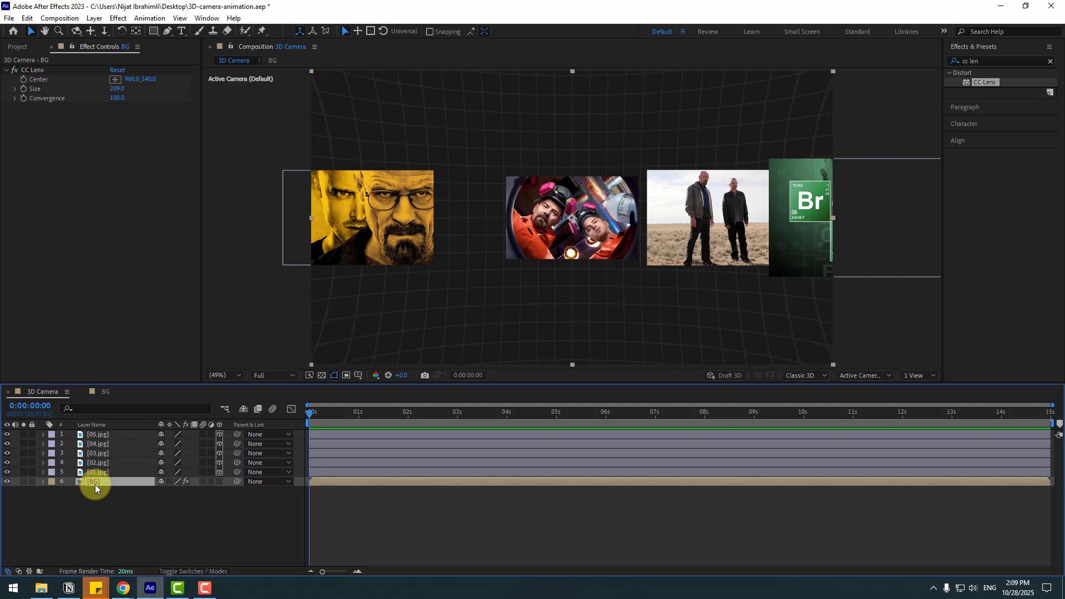
click(219, 482)
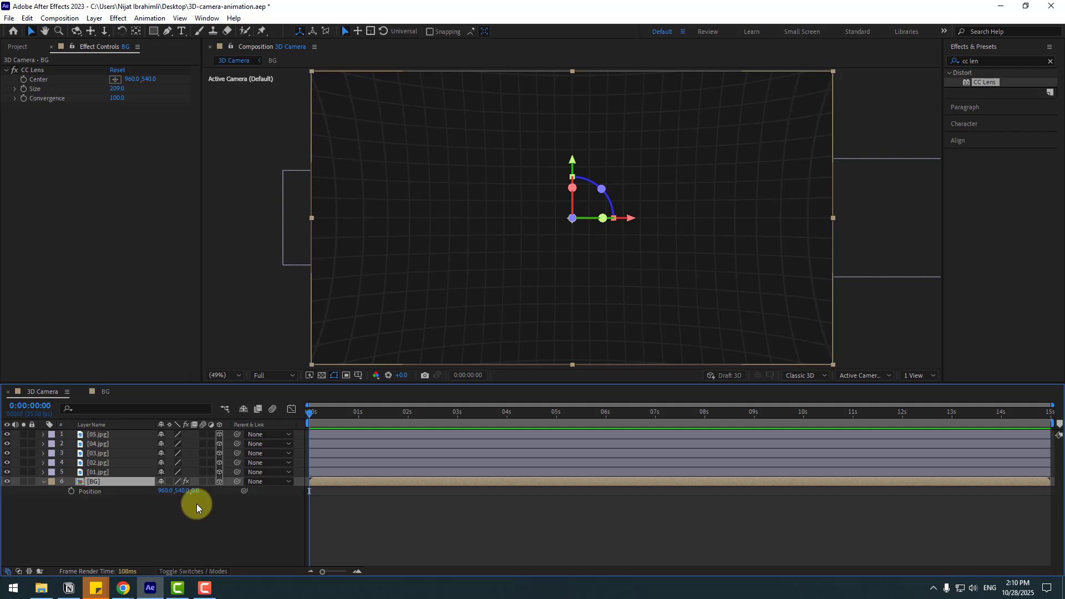
drag(194, 491, 399, 486)
key(s)
drag(174, 492, 198, 489)
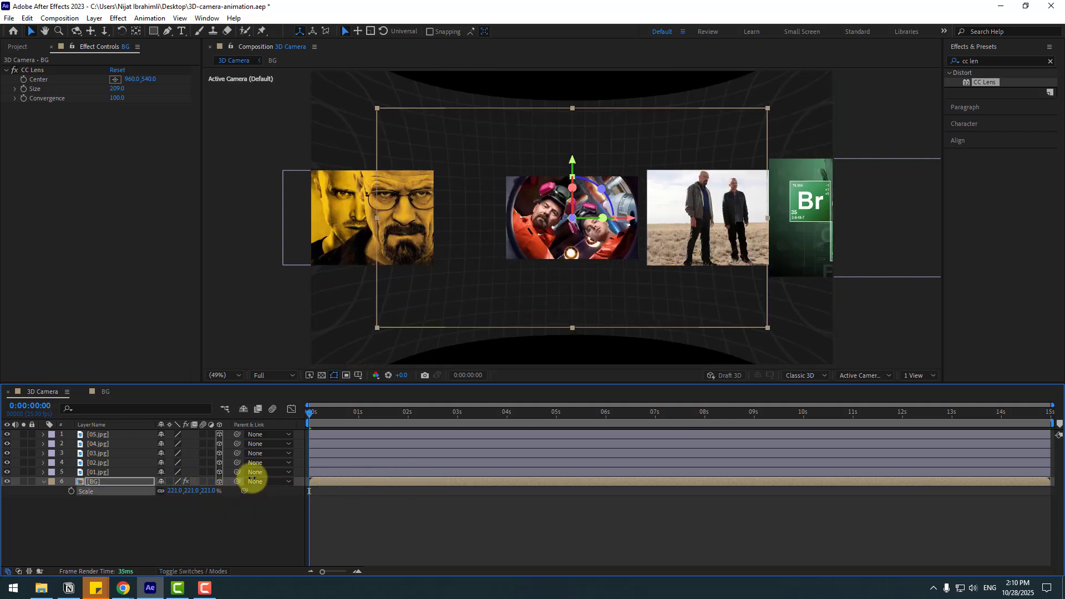
drag(253, 478, 261, 476)
click(28, 491)
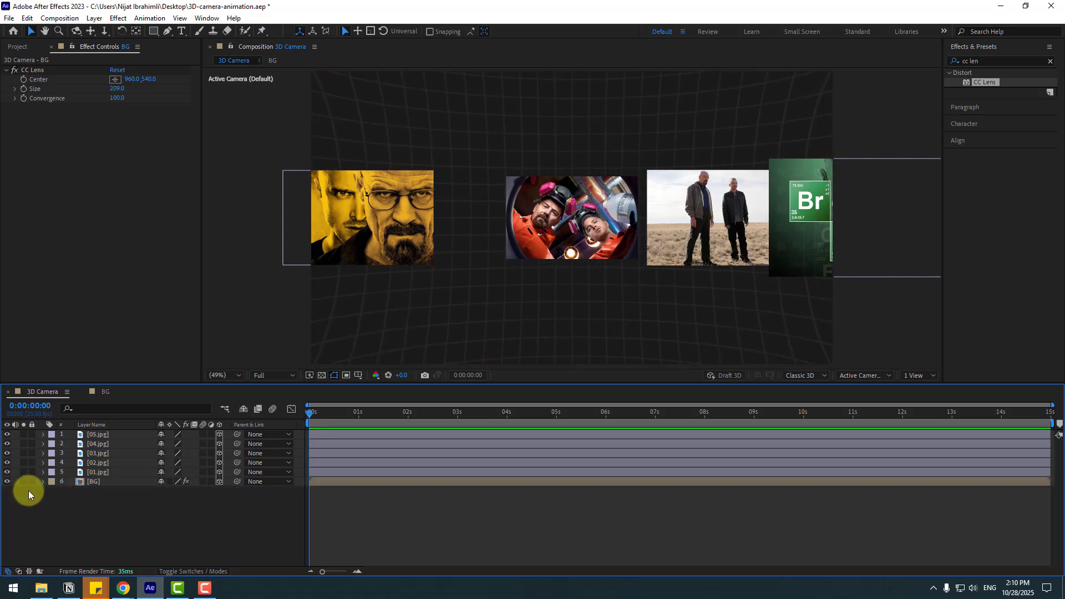
click(32, 482)
click(231, 518)
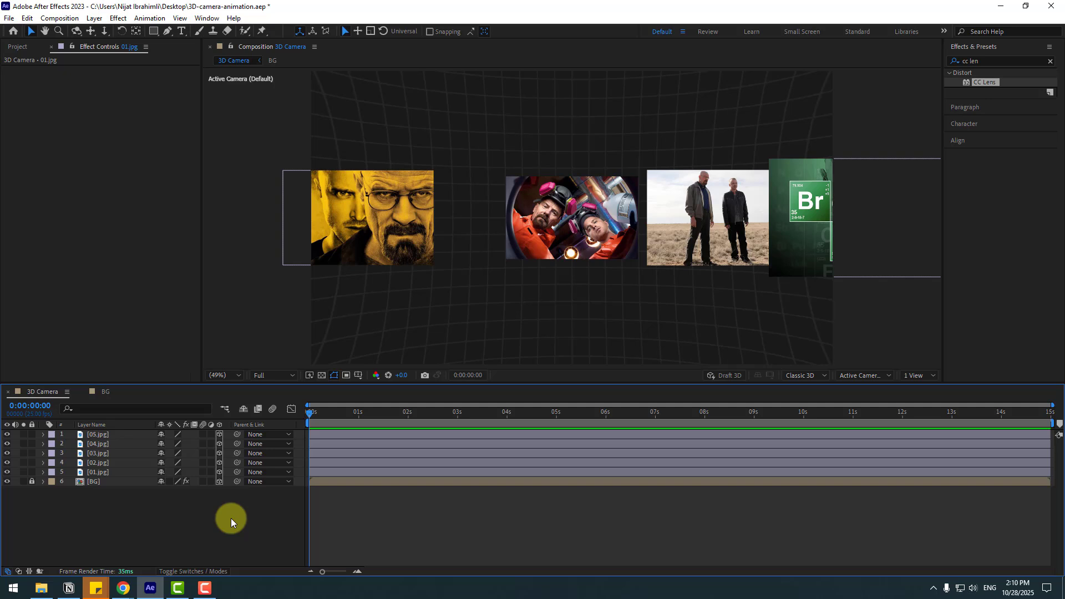
- Add a new camera layer using the 50mm lens preset
right_click(154, 517)
mouse_move(231, 385)
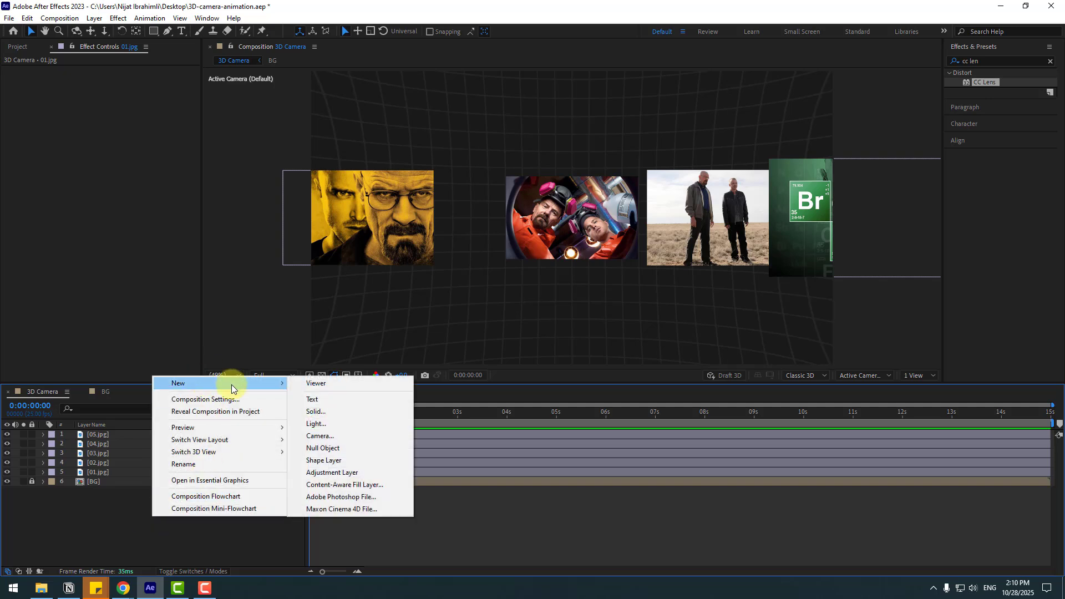
click(318, 436)
click(580, 206)
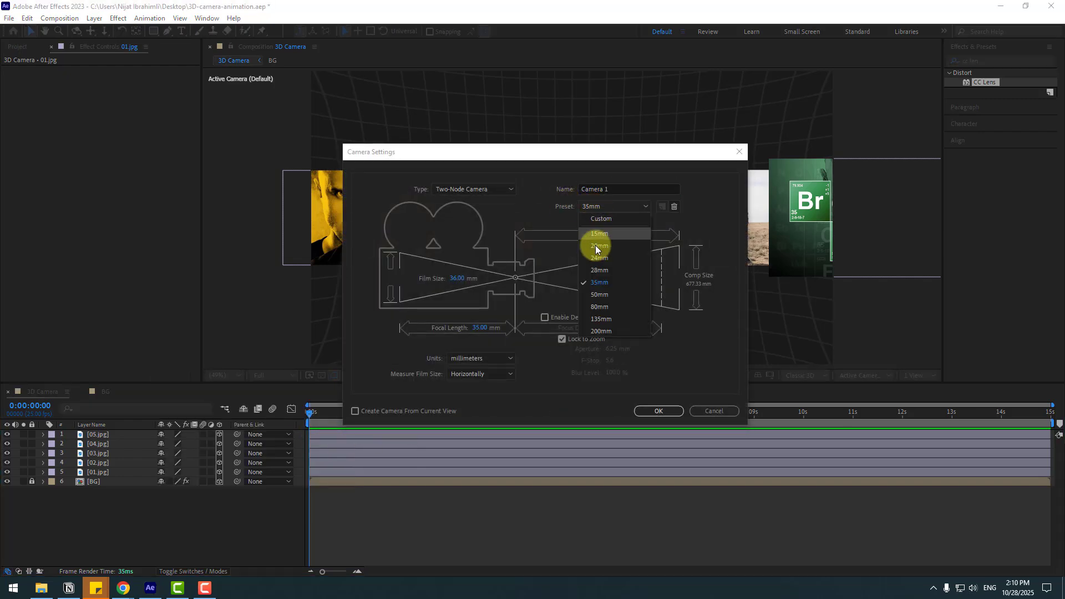
click(585, 293)
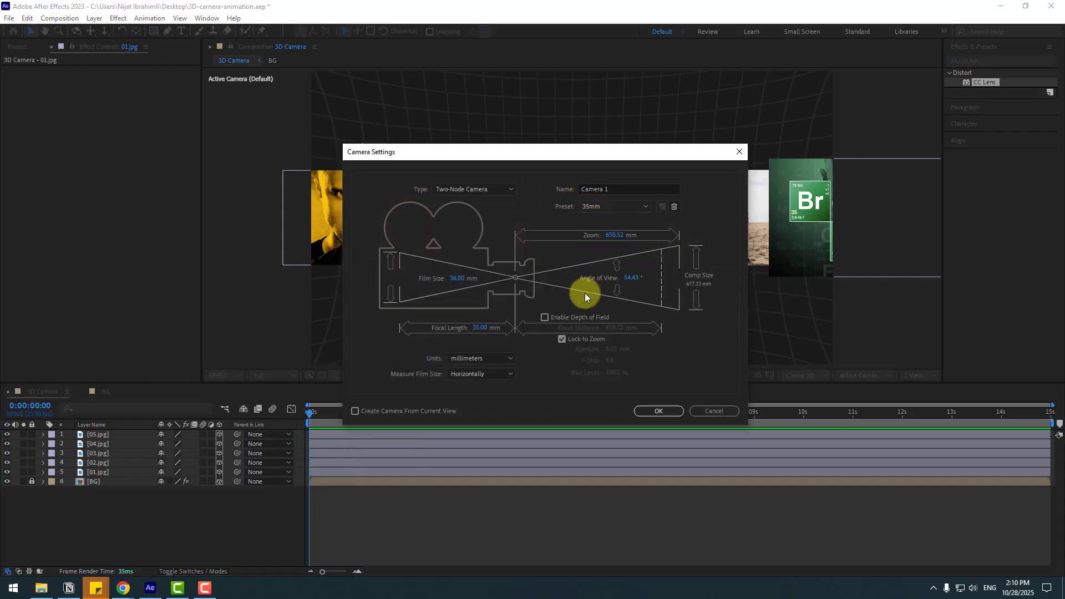
click(663, 415)
- Create an orbit null for Camera 1 so it can steer the camera
right_click(105, 433)
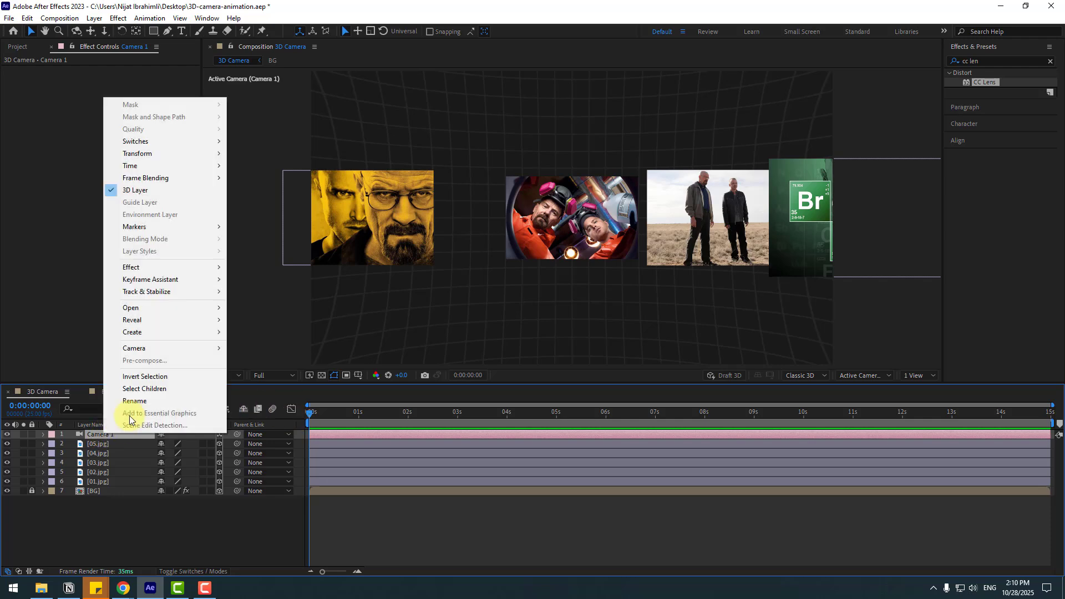
mouse_move(169, 348)
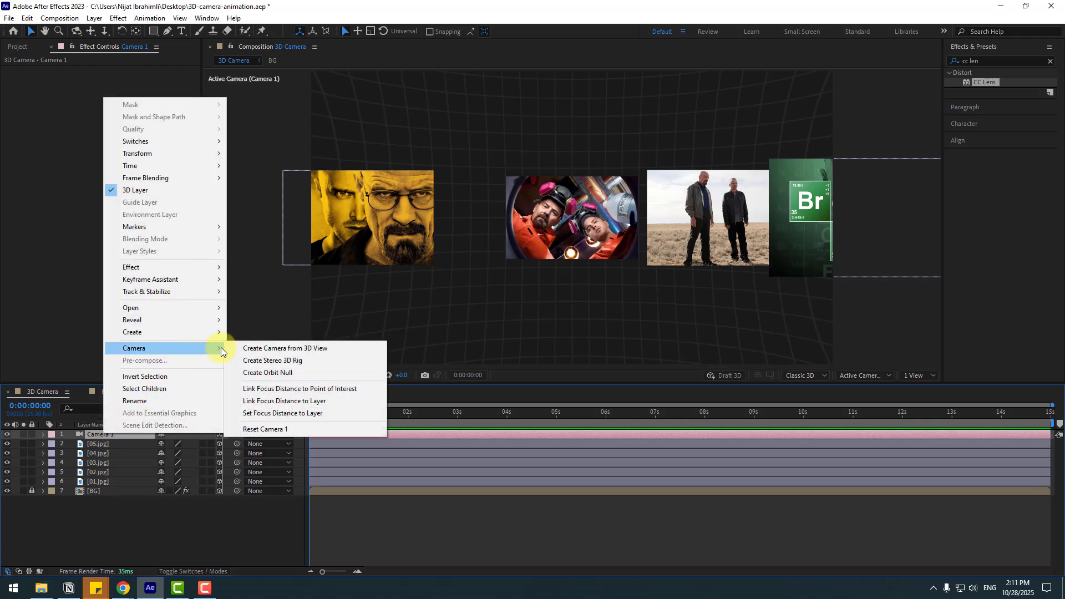
click(254, 374)
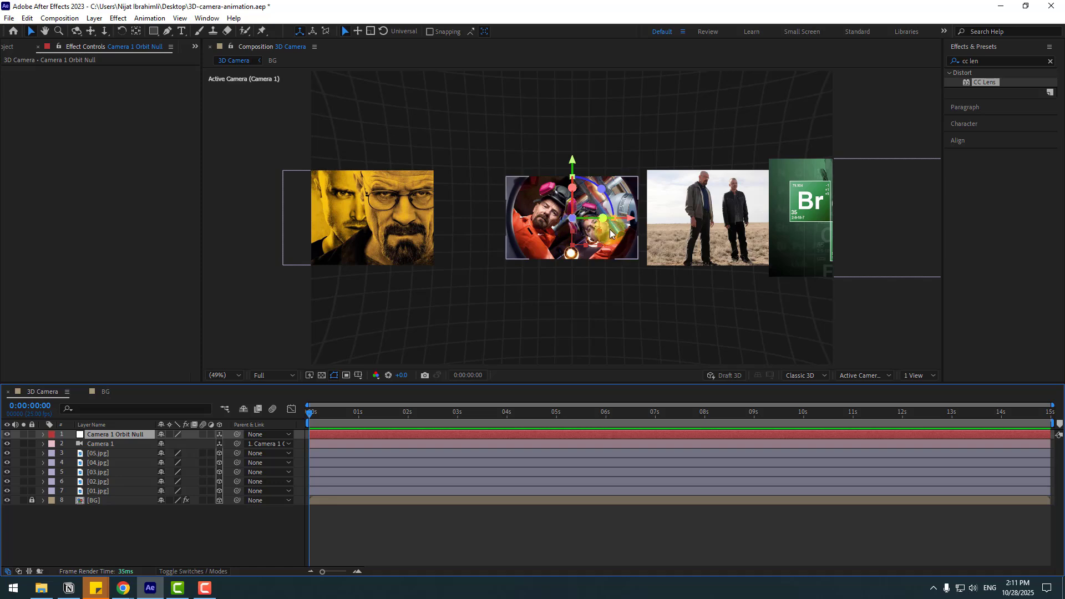
click(135, 32)
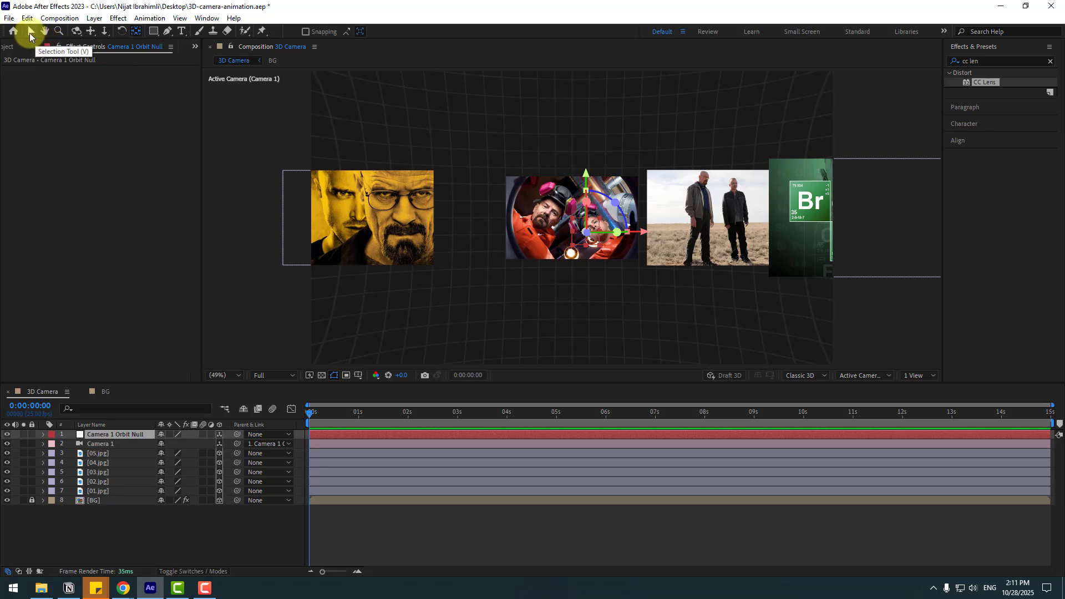
- Reveal the orbit null's Position, slide it along X, and hide the grid background
click(30, 32)
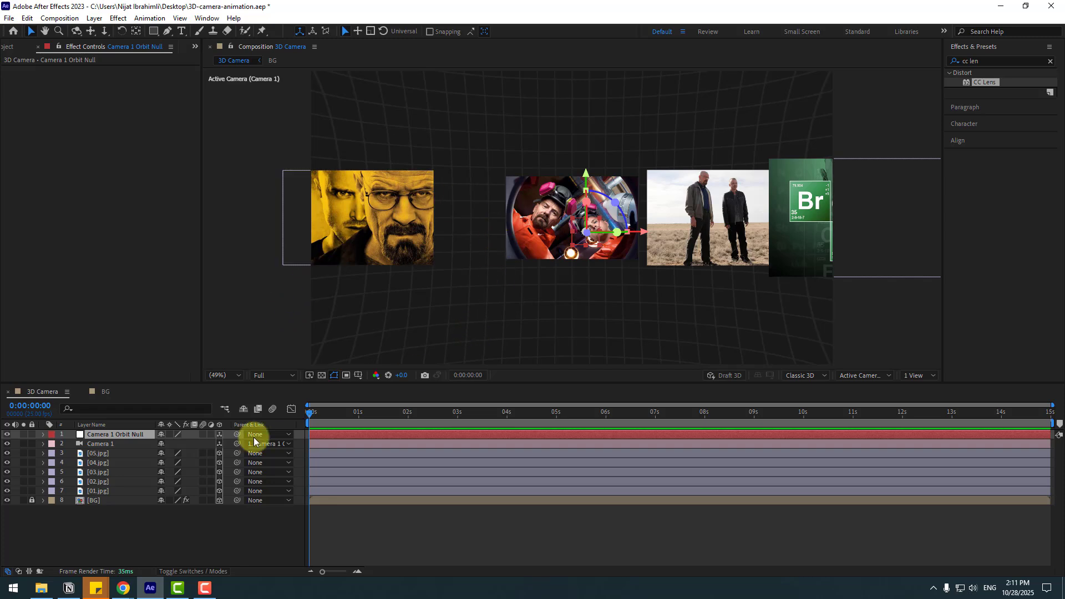
key(p)
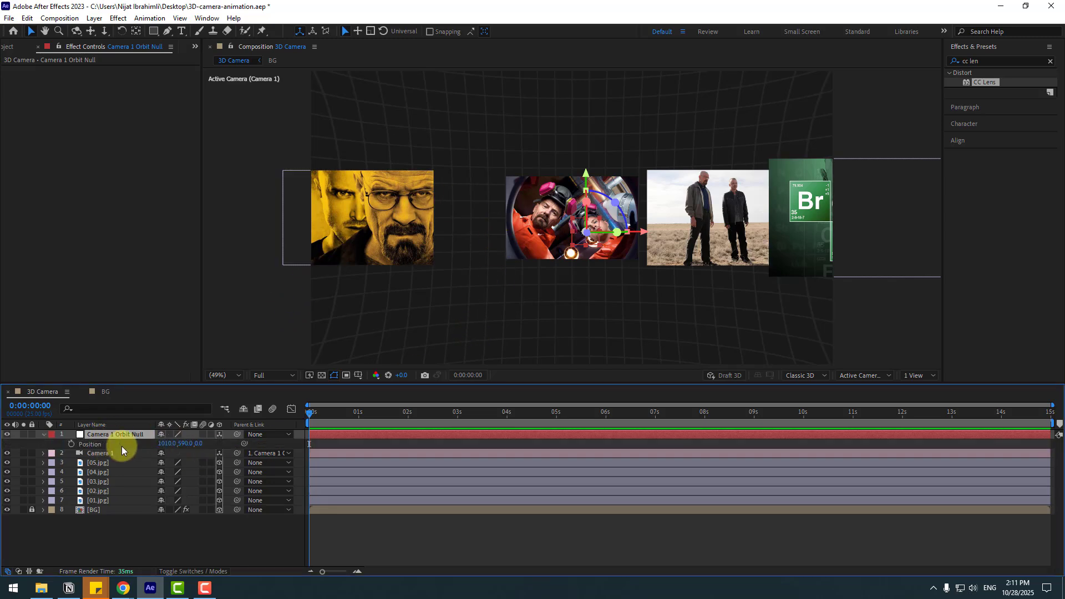
drag(164, 444, 63, 441)
click(8, 511)
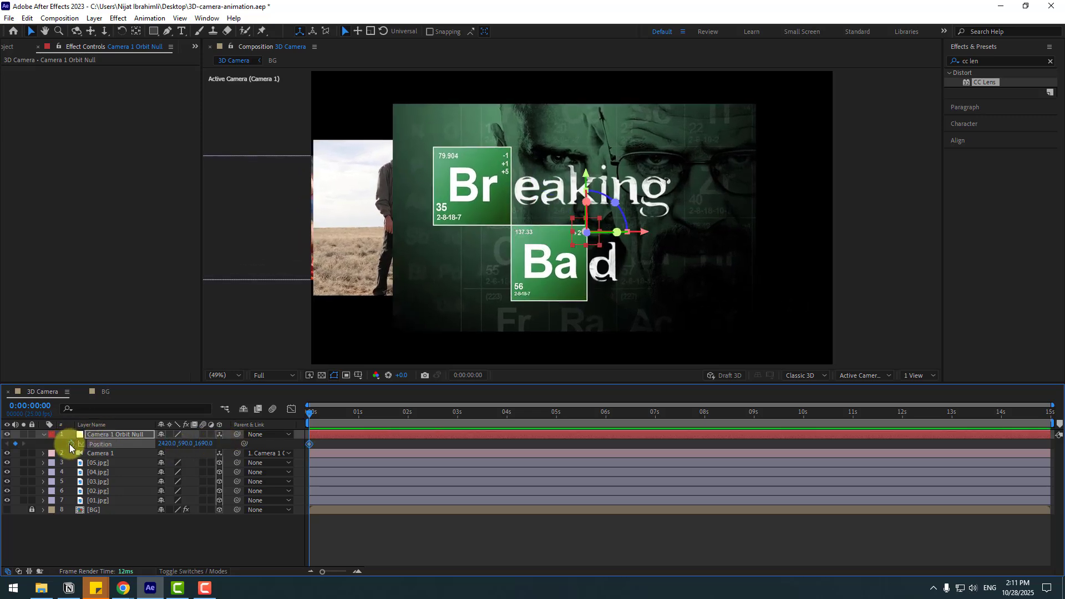
- Keyframe the orbit null's X position at 1:14 (~2730), 2:05, 4:01 (1645) and 5:03 (195)
drag(344, 415, 385, 415)
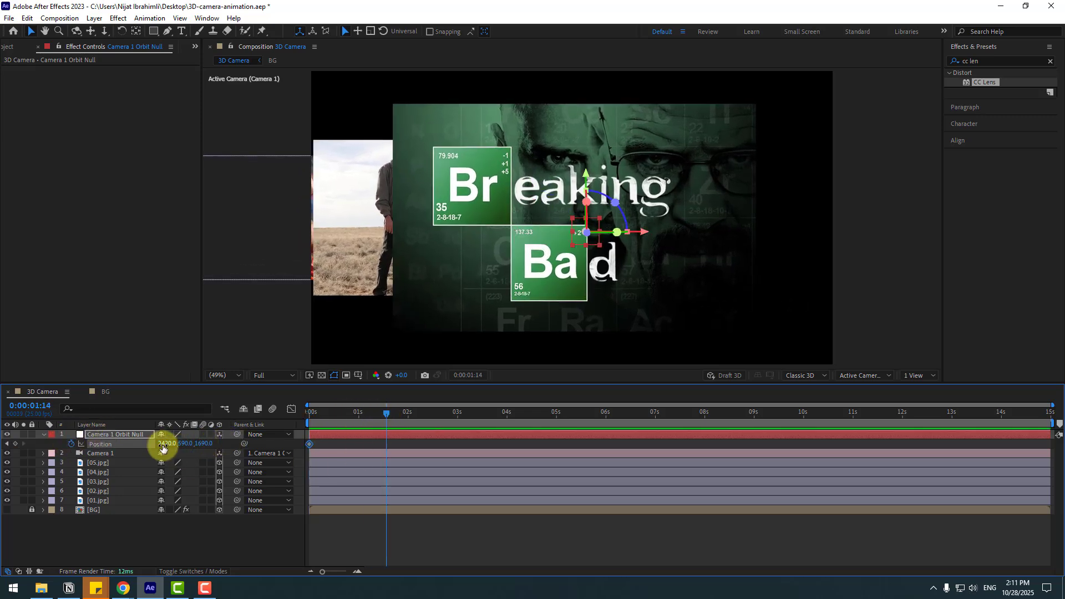
drag(162, 444, 231, 443)
drag(402, 425, 419, 425)
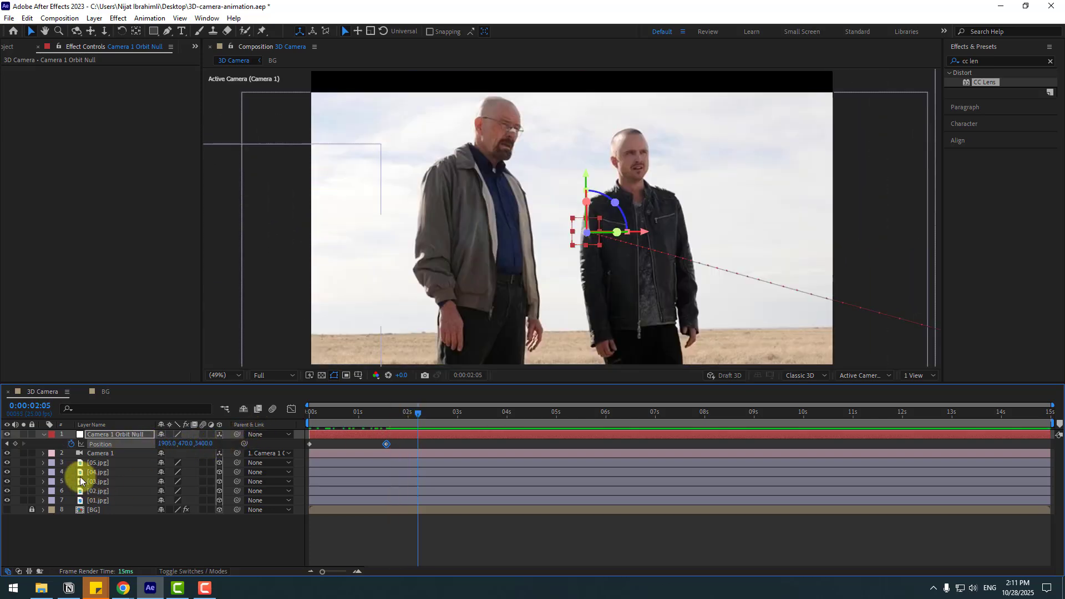
click(15, 444)
click(475, 414)
drag(169, 444, 509, 414)
click(15, 444)
click(562, 414)
drag(161, 444, 34, 452)
- Add position keyframes at 6:00 (X -288) and 7:07 (X -1908, Z 2121)
drag(562, 414, 603, 420)
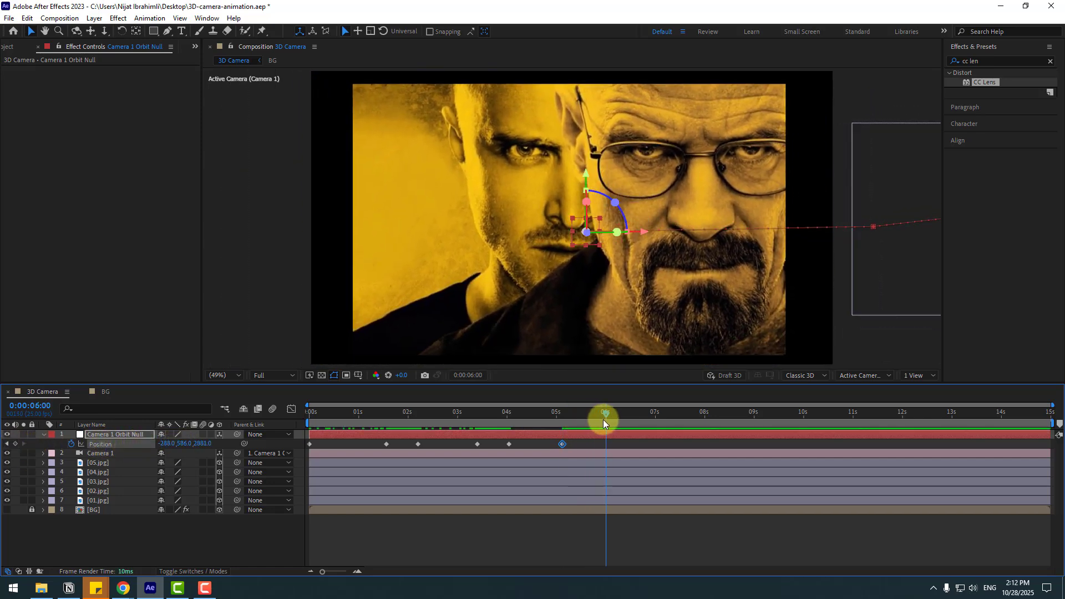
click(15, 443)
click(663, 415)
drag(668, 415, 670, 415)
mouse_move(181, 444)
mouse_down()
mouse_move(72, 444)
mouse_move(197, 445)
mouse_move(167, 452)
mouse_up()
drag(685, 440, 311, 442)
- Apply Easy Ease to all position keyframes and preview the fly-through
right_click(311, 444)
mouse_move(323, 441)
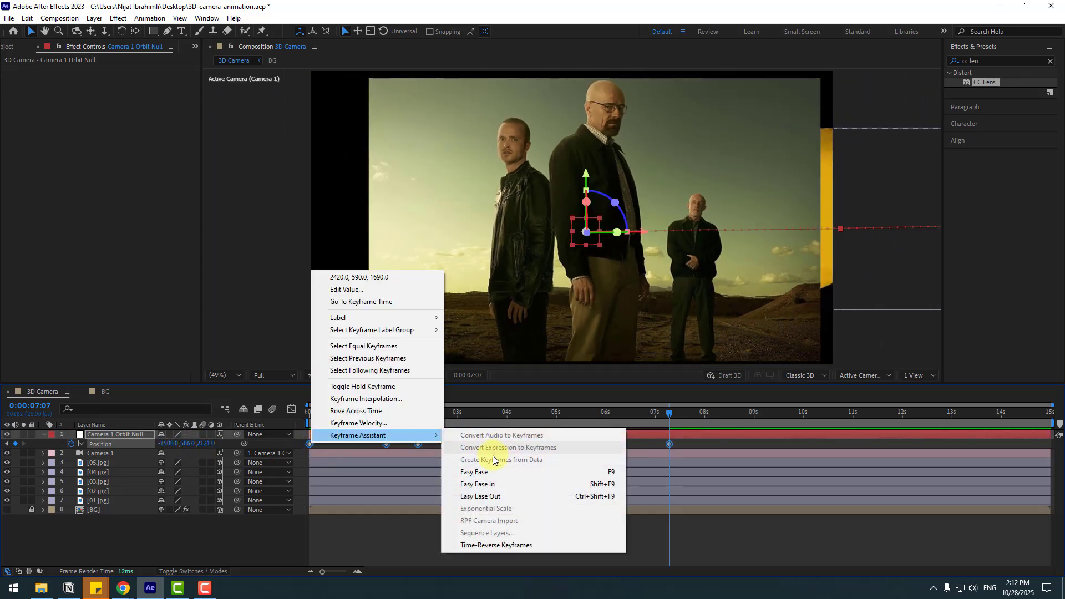
click(571, 467)
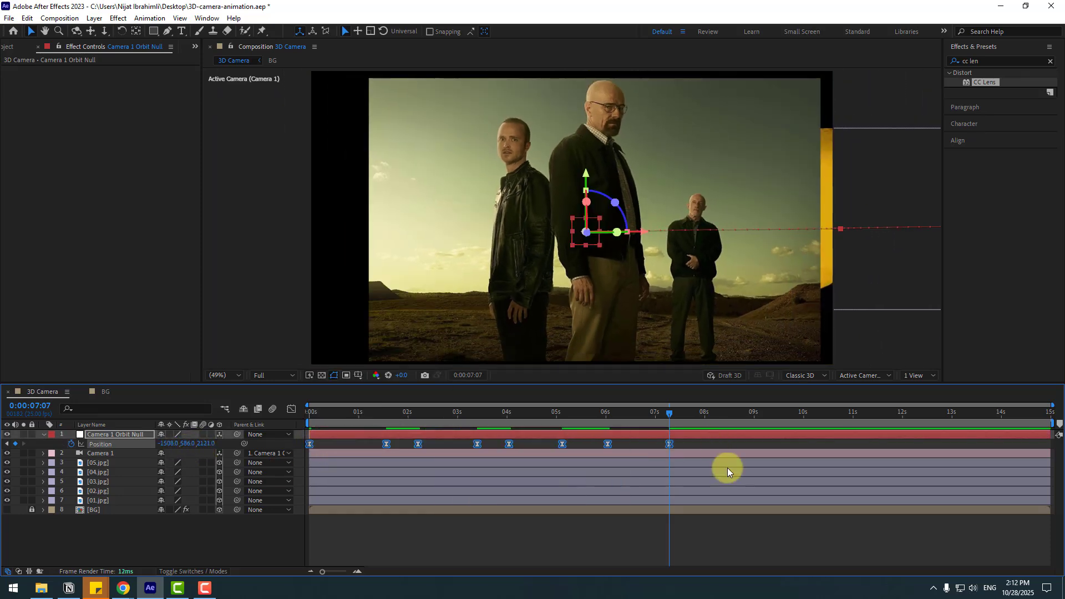
key(space)
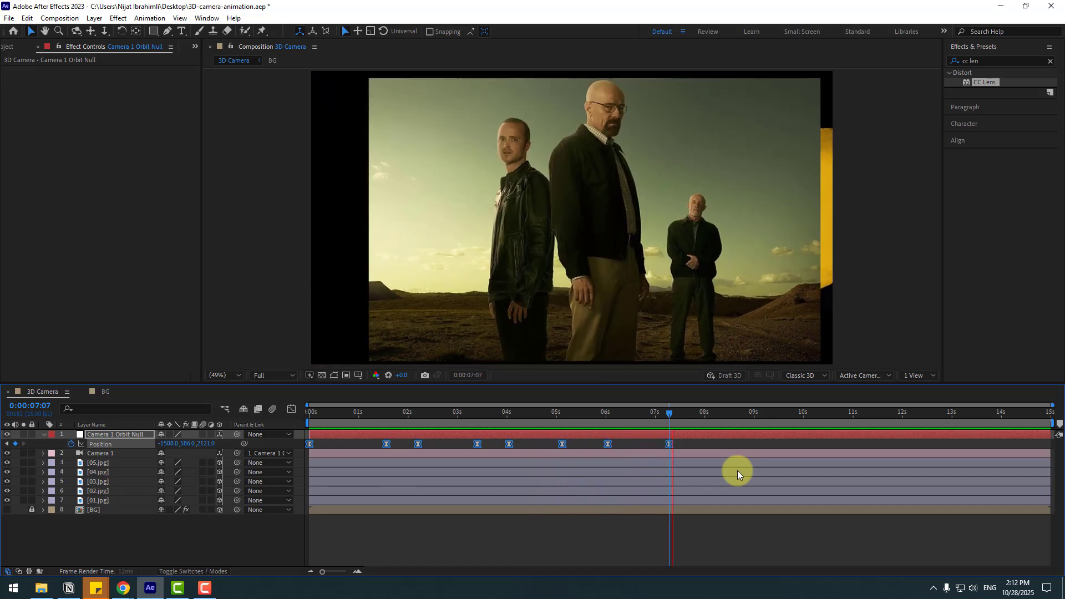
key(space)
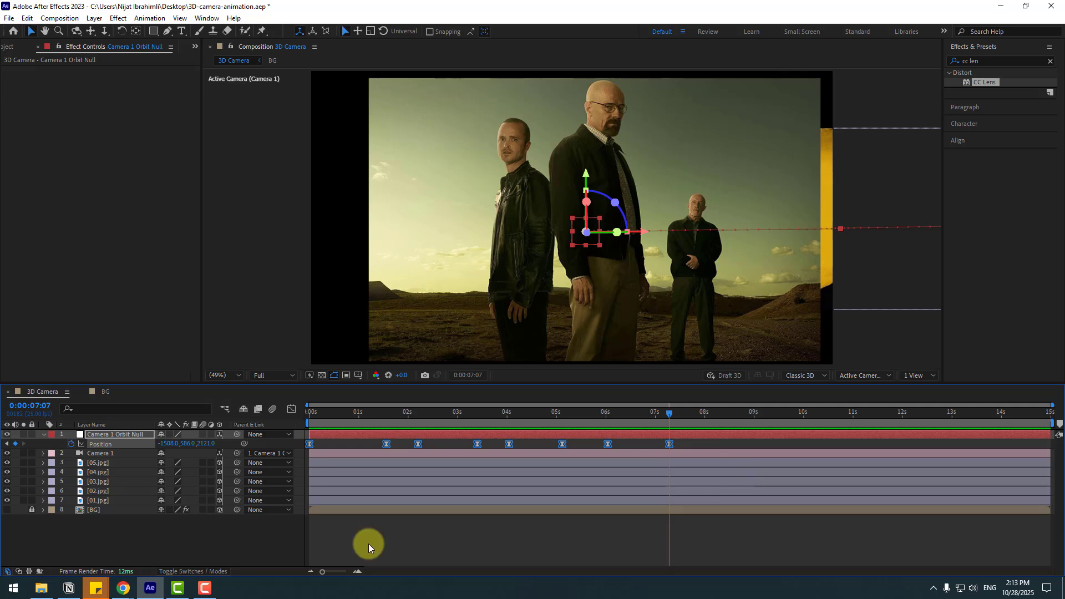
- Run the Smart Camera Pro.jsx script and place its panel to the right of the viewer
click(9, 18)
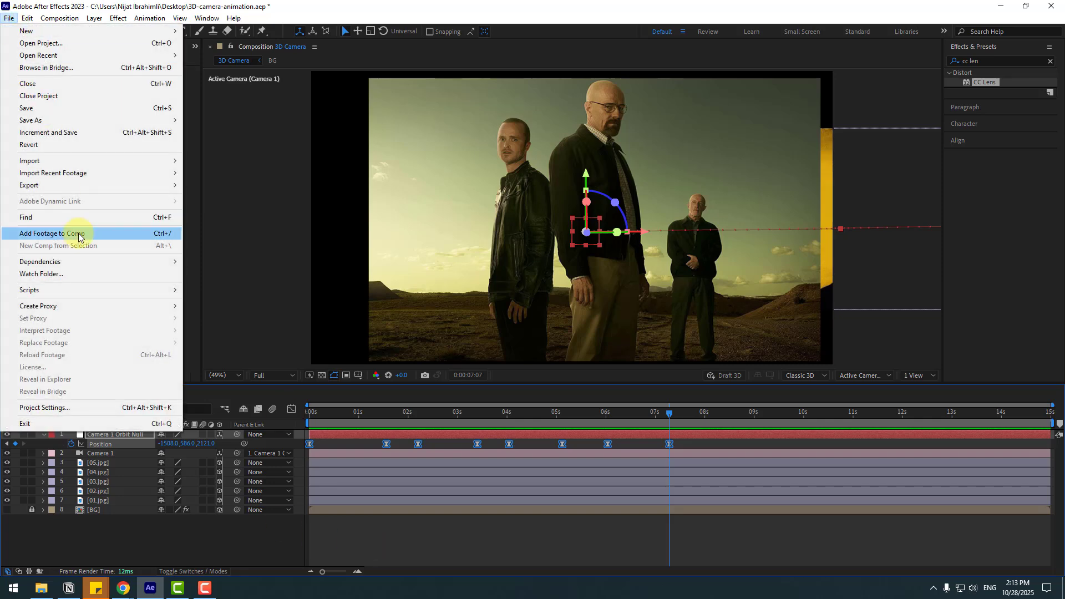
mouse_move(167, 288)
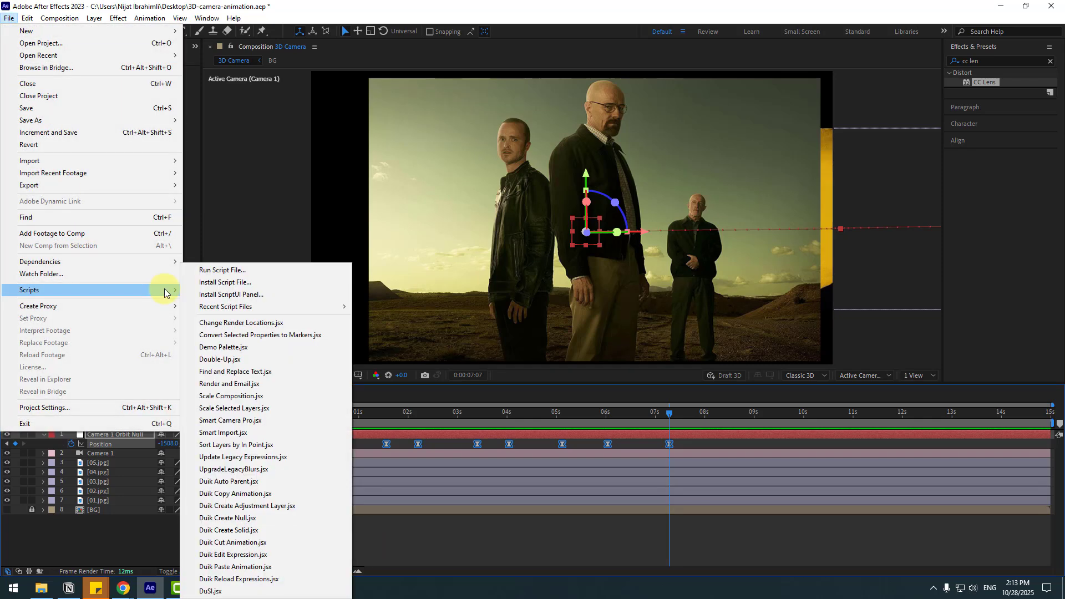
click(269, 421)
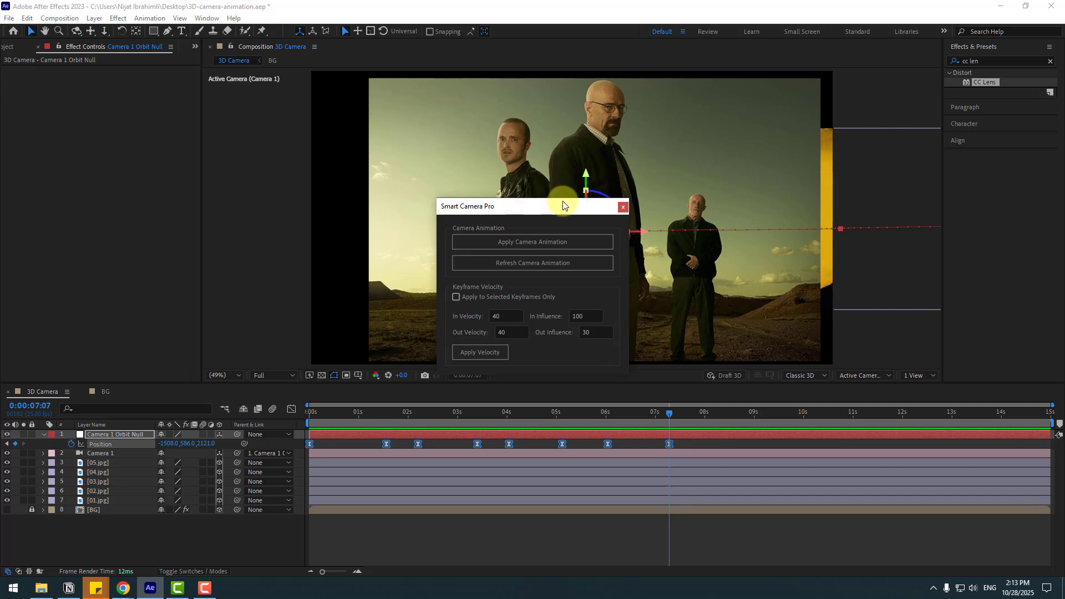
drag(555, 212, 863, 188)
- Delete Camera 1 and its Camera 1 Orbit Null layer
click(98, 435)
click(95, 453)
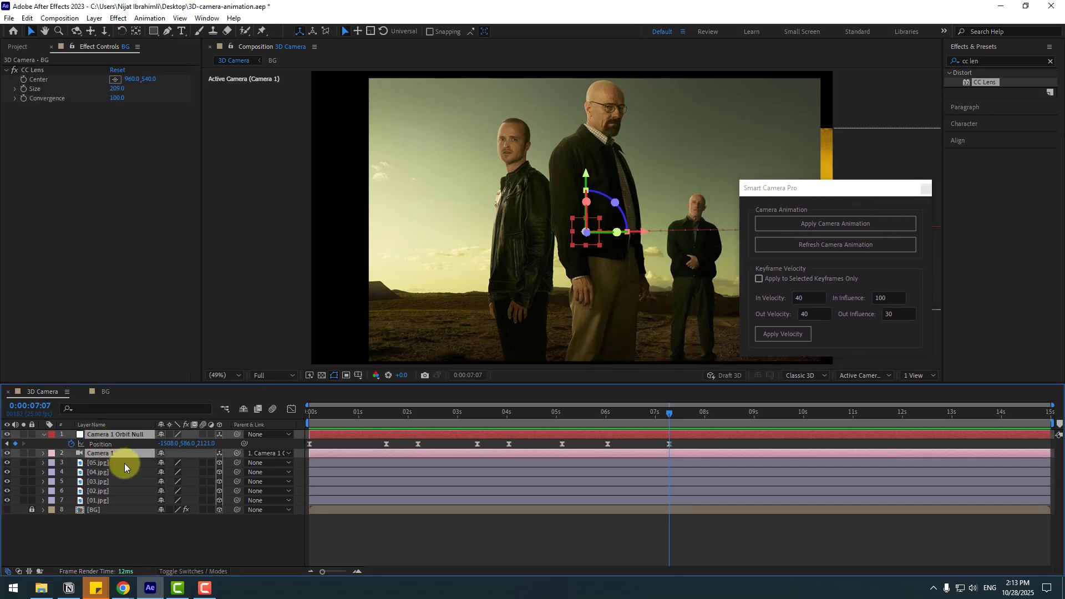
key(Delete)
- Select image layers 01–05.jpg and apply Smart Camera Pro's camera animation to them
drag(799, 209, 811, 385)
drag(631, 412, 306, 430)
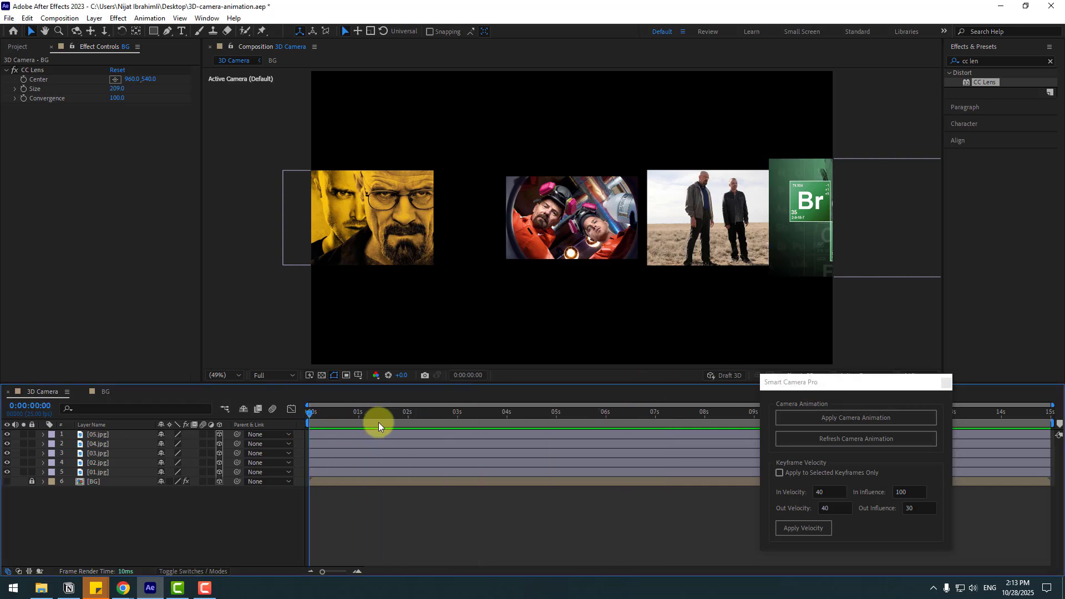
click(103, 472)
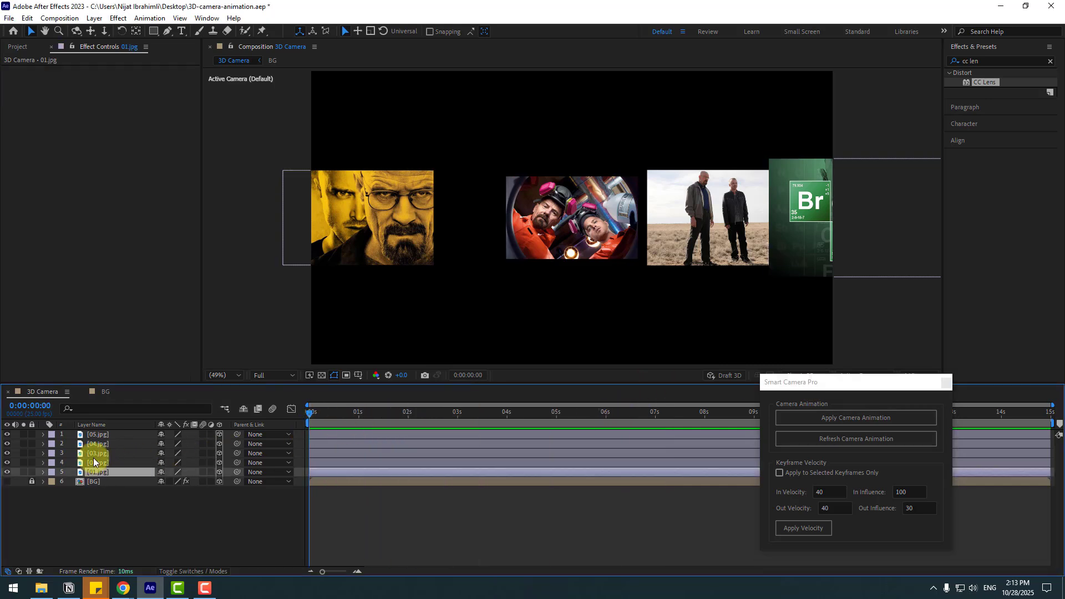
shift+click(93, 434)
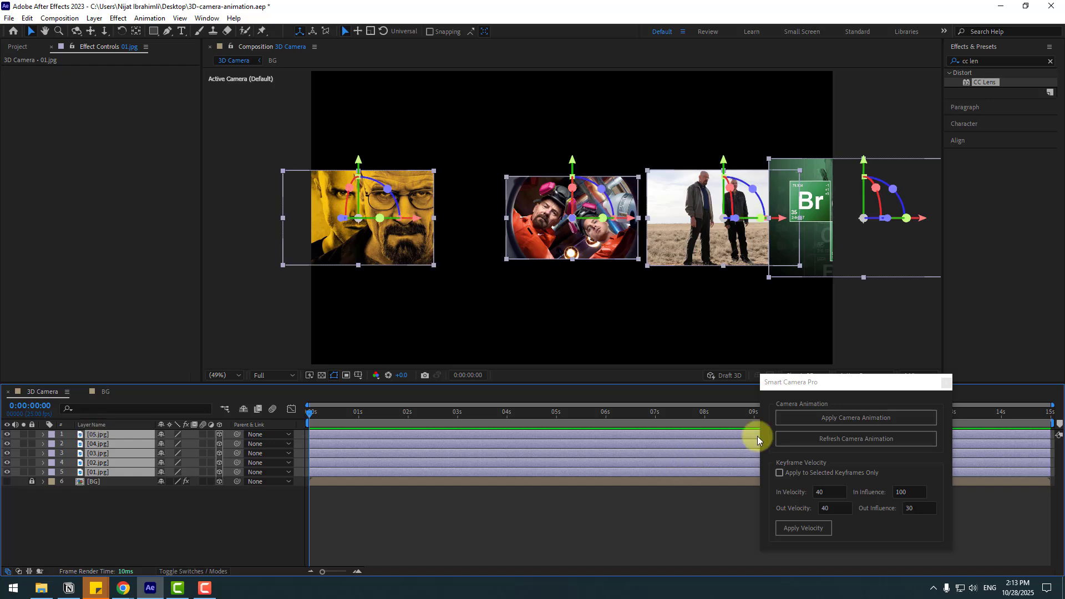
click(834, 422)
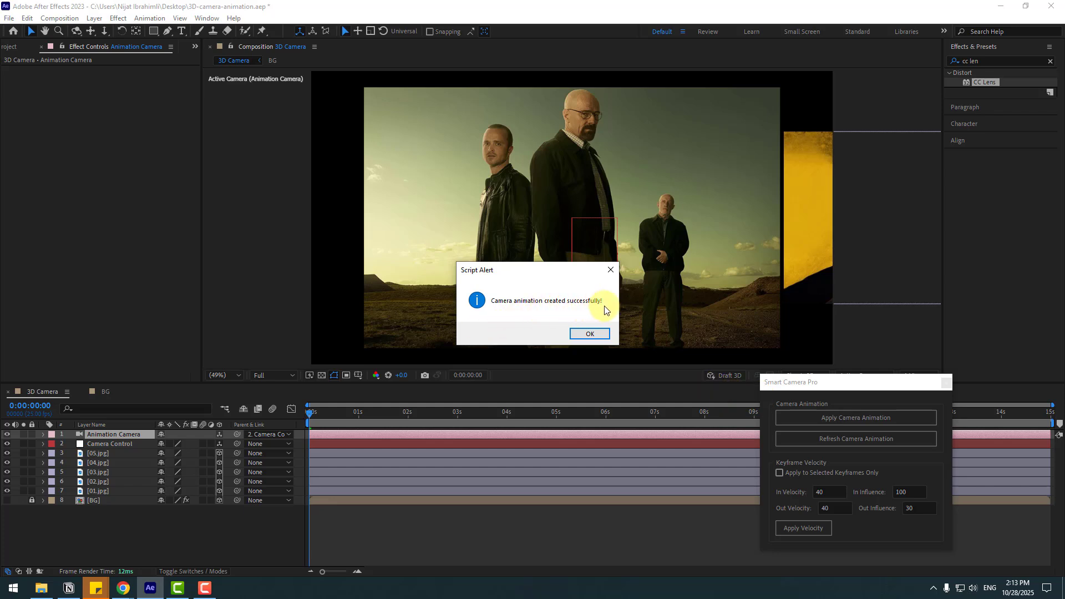
- Dismiss the success alert and play the fly-through, stopping at 0:00:06:11 on the lab image
click(590, 334)
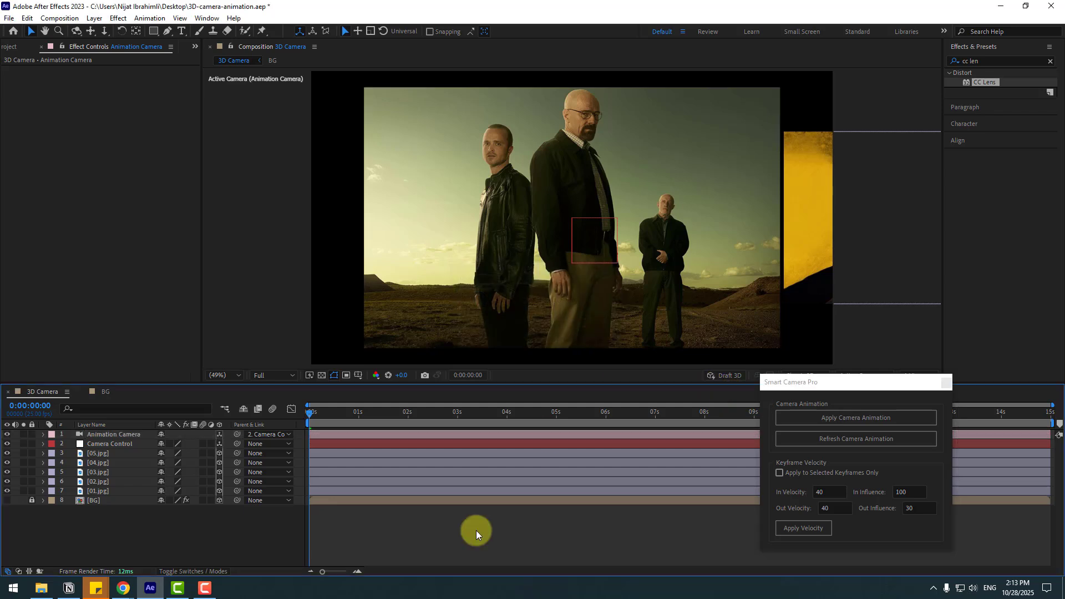
key(space)
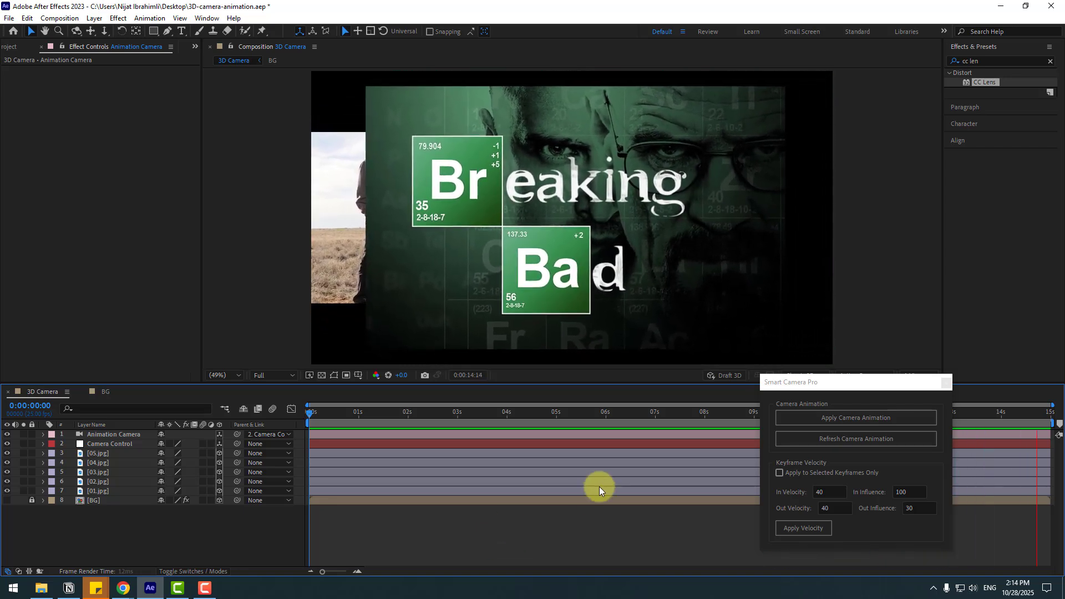
click(628, 416)
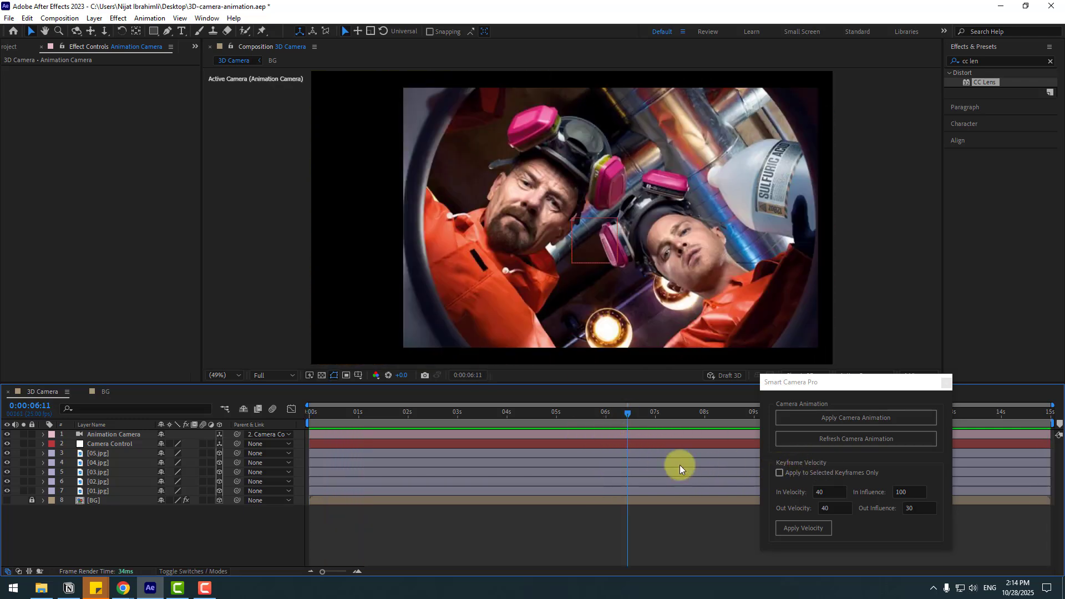
- Select all Camera Control Position keyframes in the Graph Editor speed graph
click(98, 445)
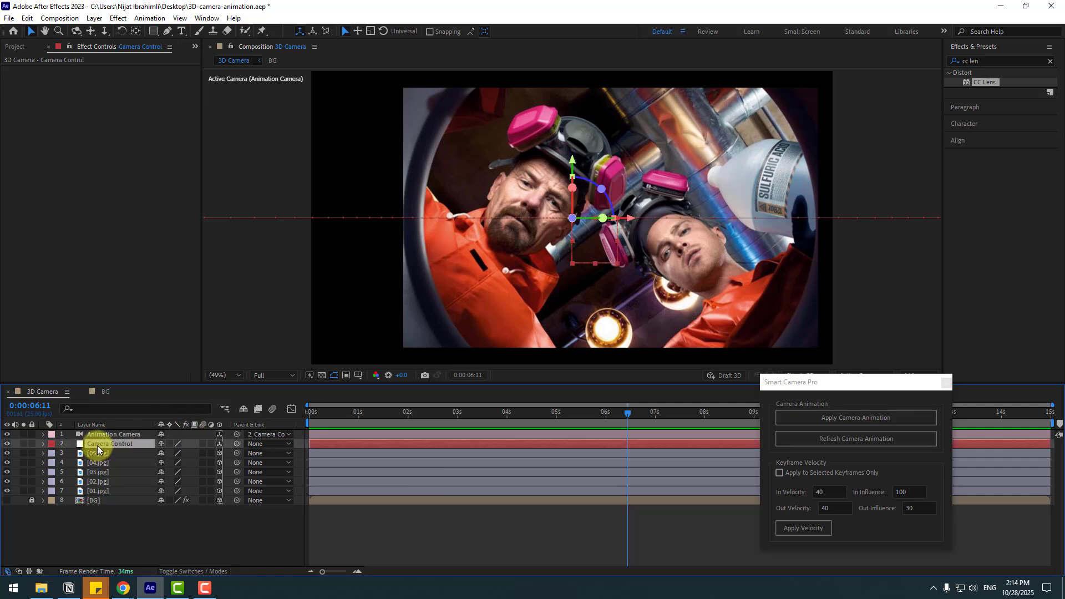
key(u)
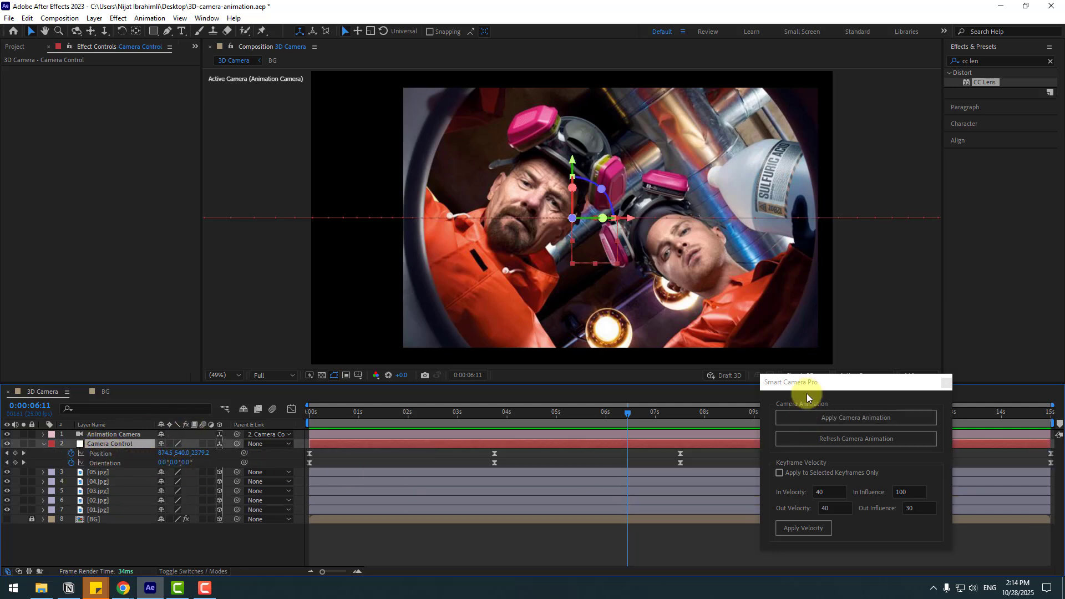
drag(807, 392, 817, 515)
drag(1054, 450, 290, 470)
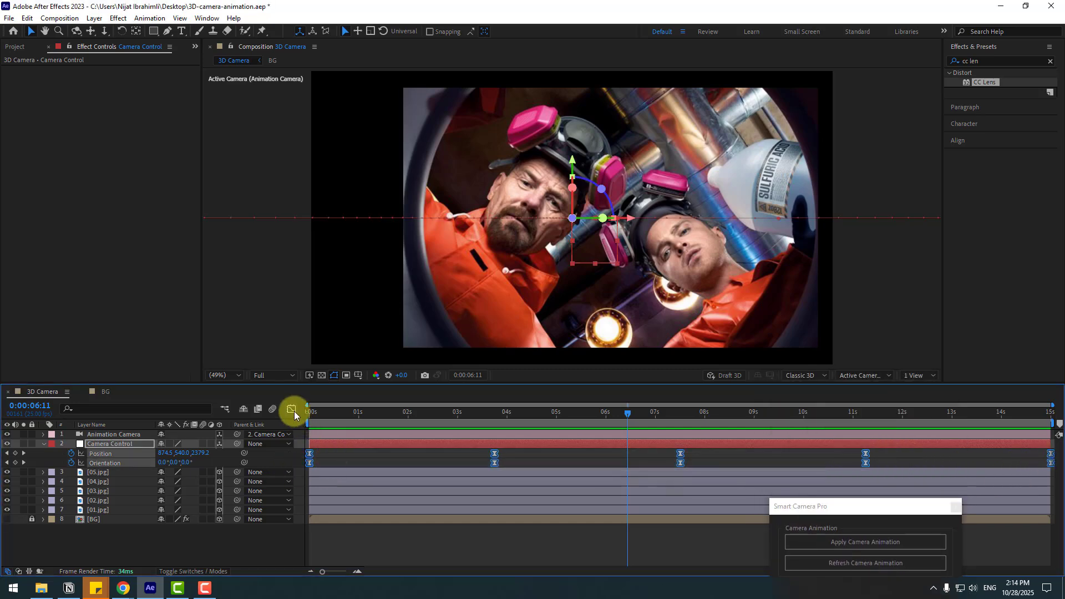
click(292, 409)
mouse_move(490, 536)
mouse_down()
mouse_move(499, 528)
mouse_move(535, 537)
mouse_move(504, 540)
mouse_up()
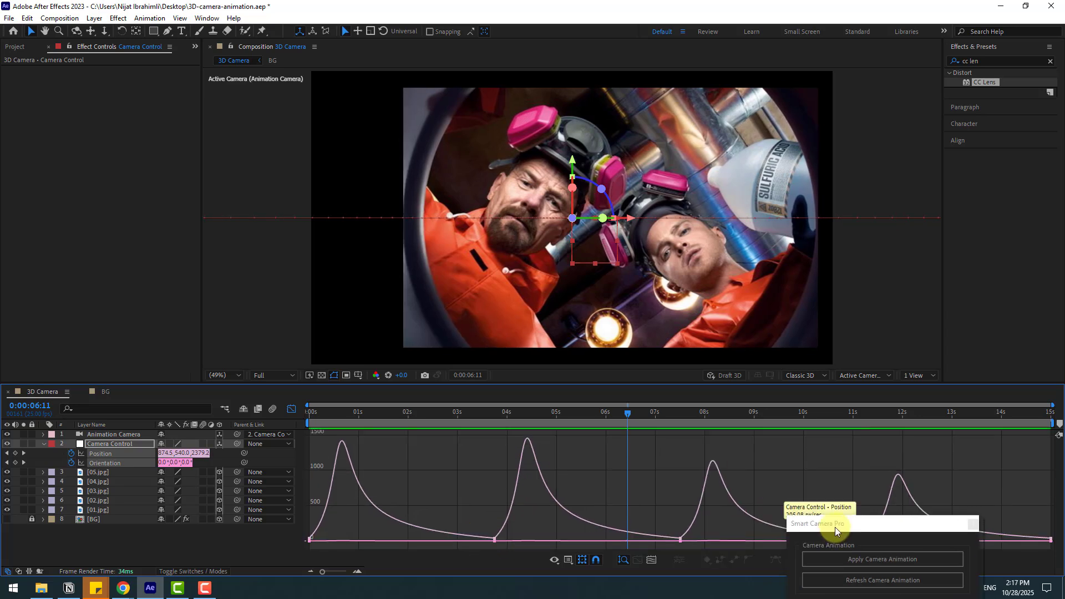
drag(836, 527, 840, 213)
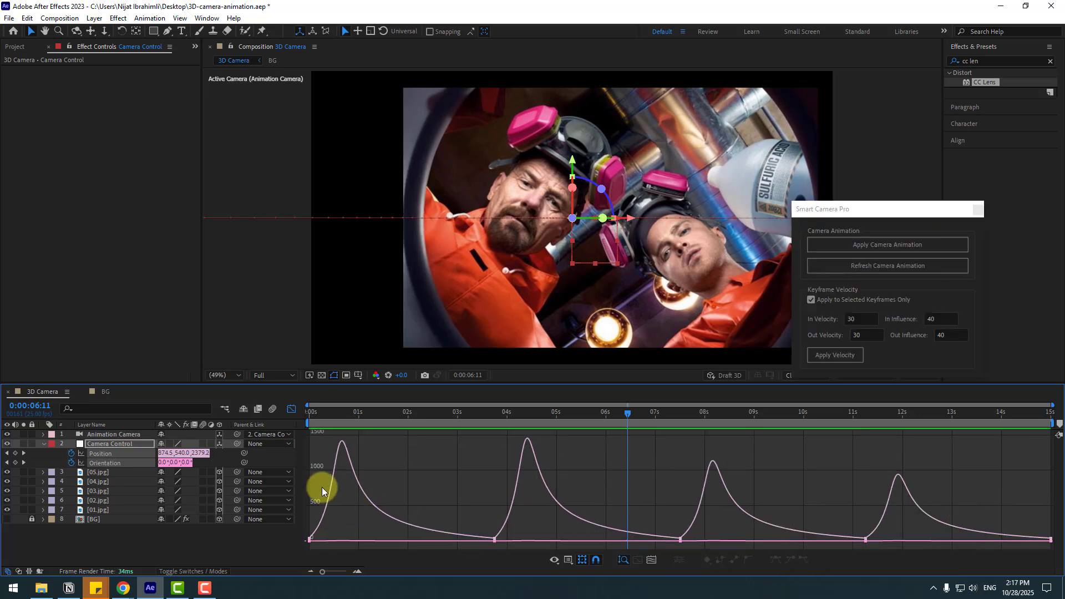
drag(348, 546, 1053, 492)
click(823, 354)
drag(831, 211, 837, 301)
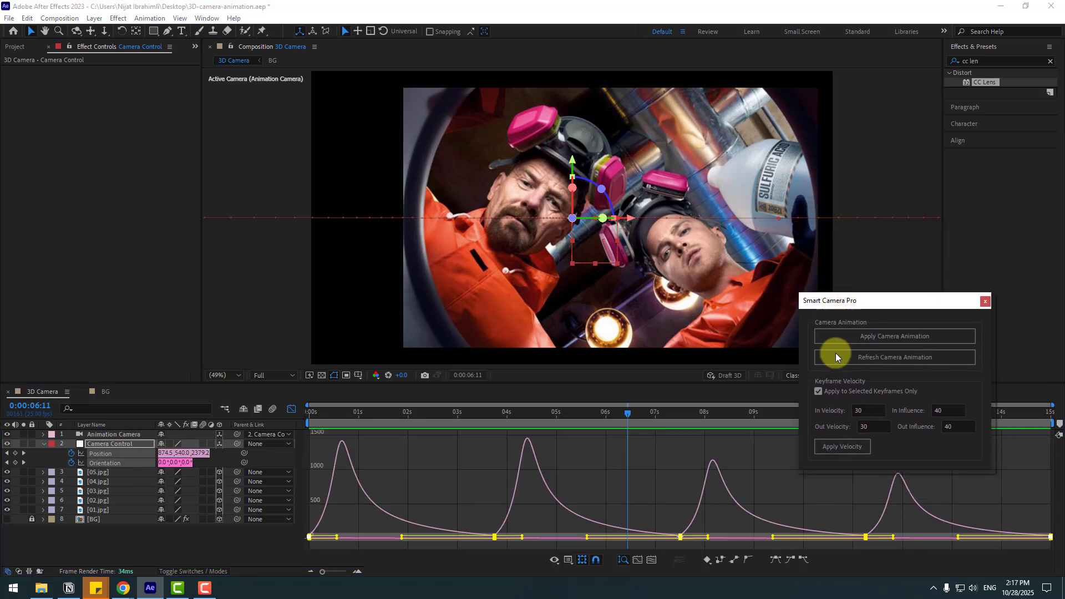
- Apply Smart Velocity with In/Out Velocity 100, In Influence 50 and Out Influence 35
double_click(871, 408)
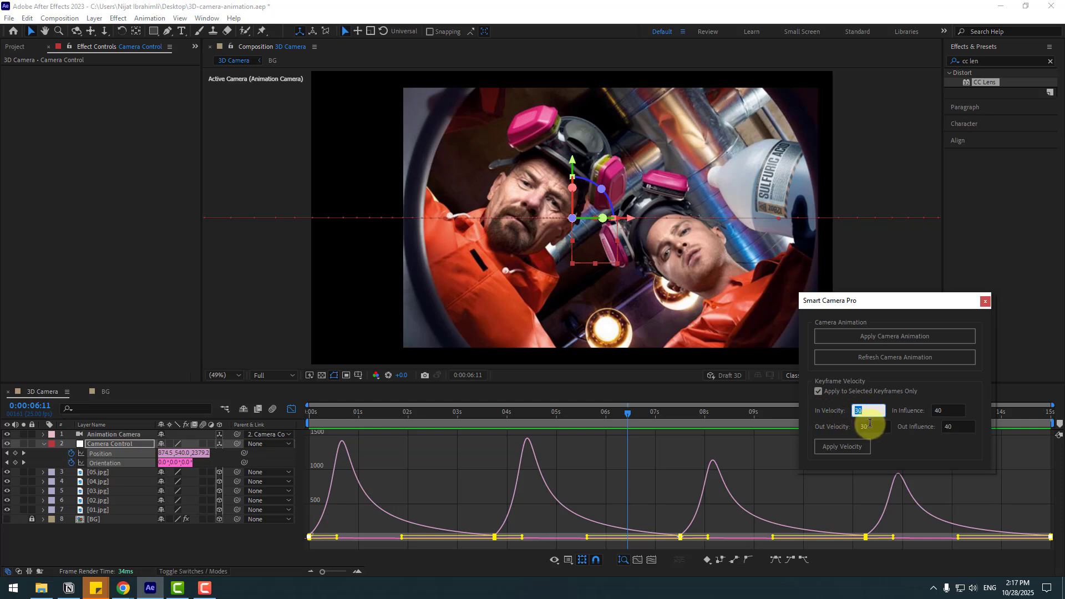
text(100)
double_click(874, 427)
text(1)
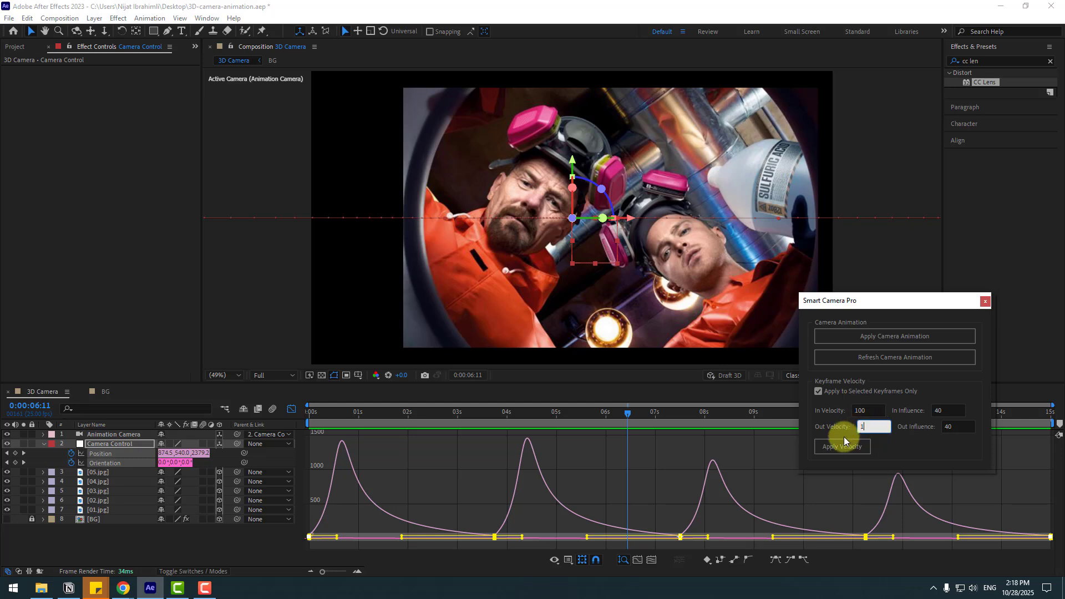
text(00)
click(949, 411)
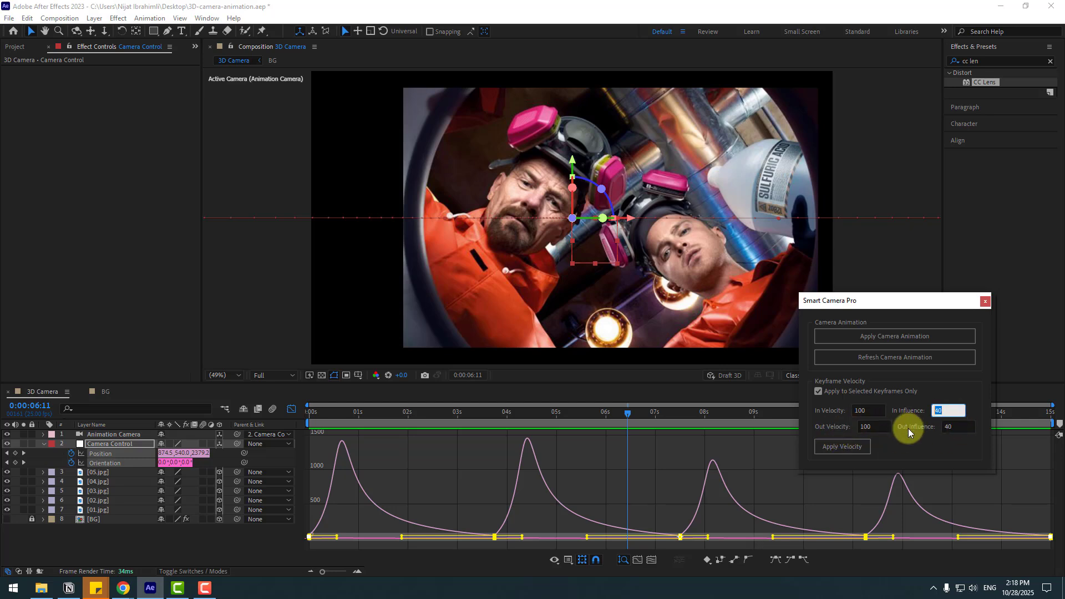
text(50)
key(Tab)
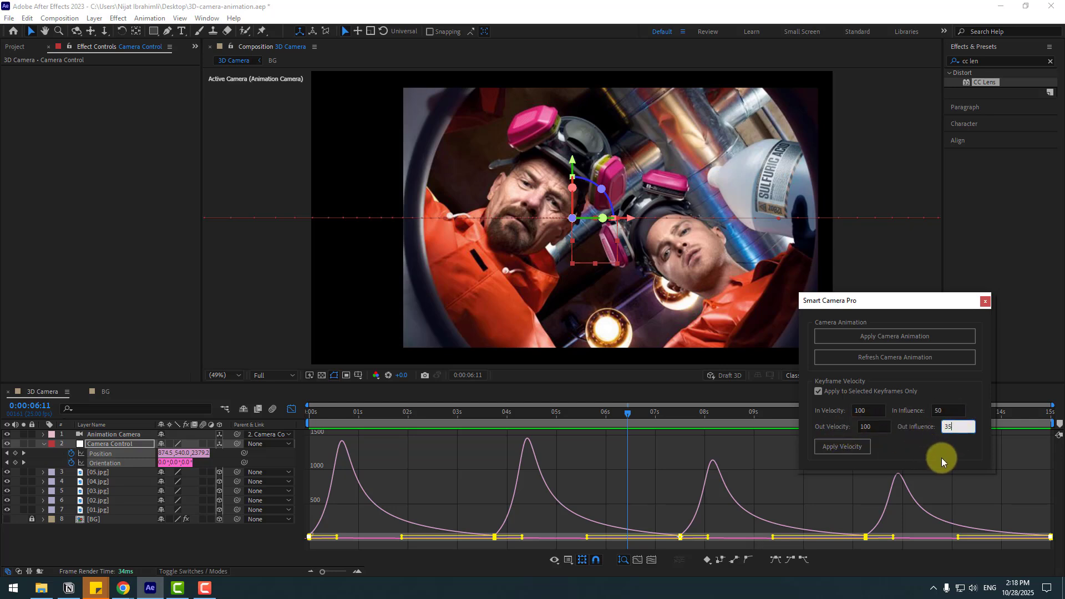
click(835, 447)
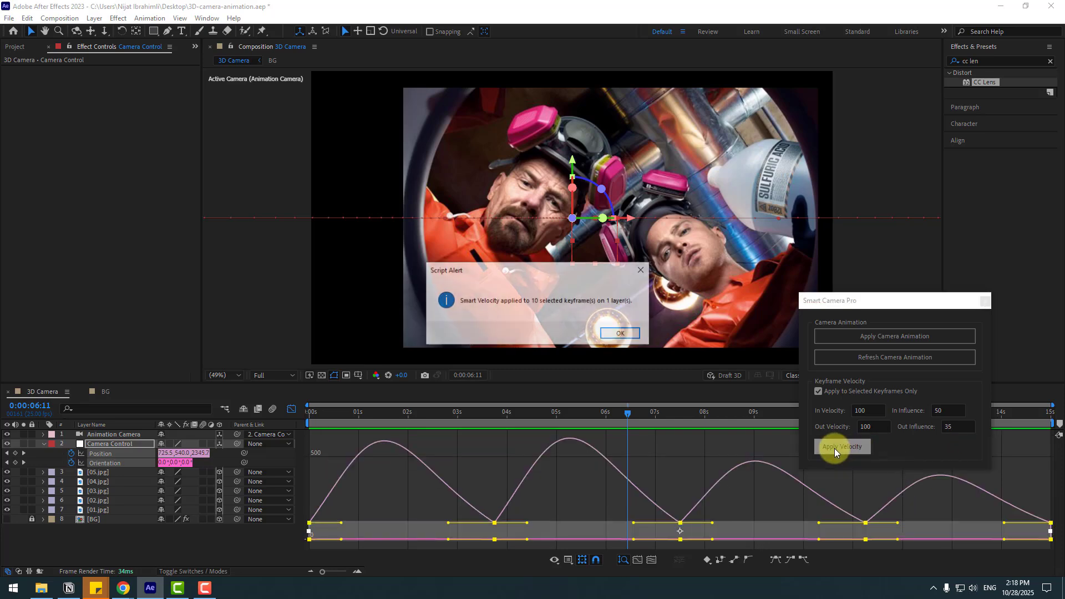
- Close the Script Alert and replay the smoothed camera move from the start
click(621, 334)
click(445, 415)
key(space)
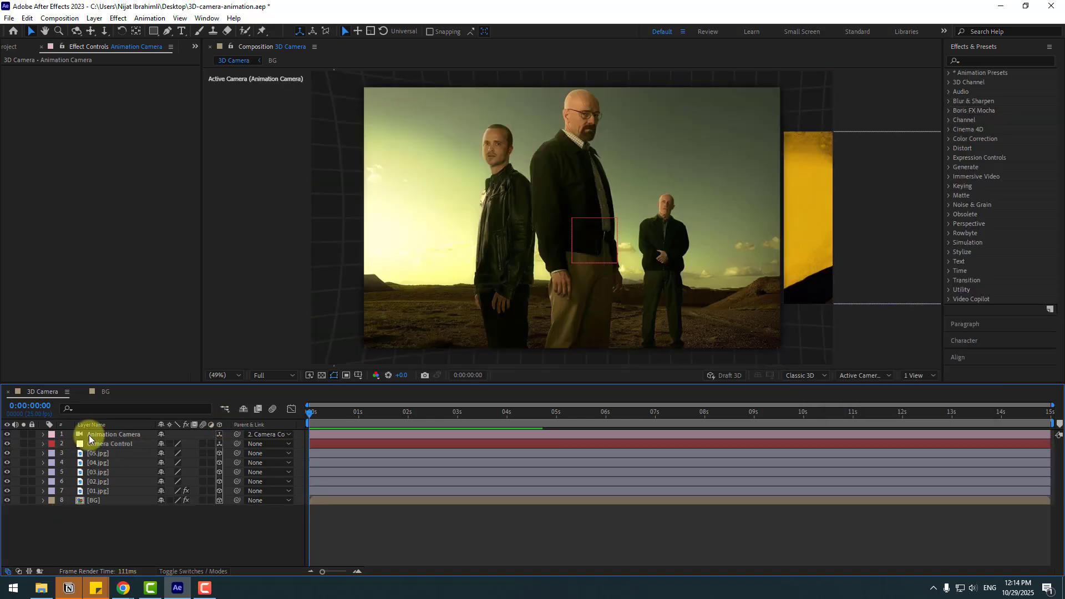
- Set Animation Camera's Aperture to 157.3 px and Focus Distance to 1585.7 px, checking the blur
click(60, 437)
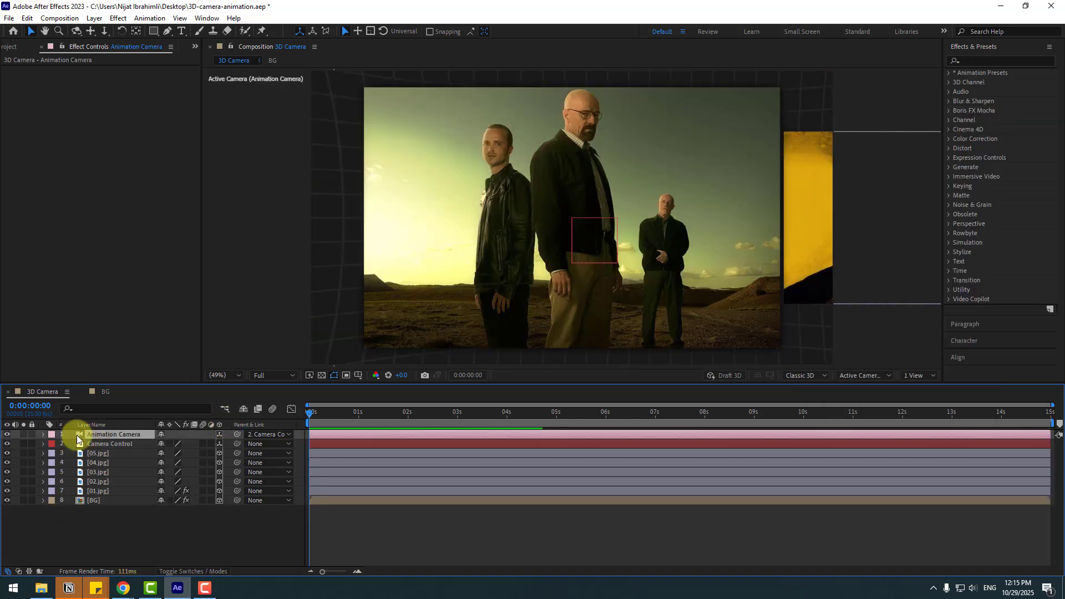
click(43, 435)
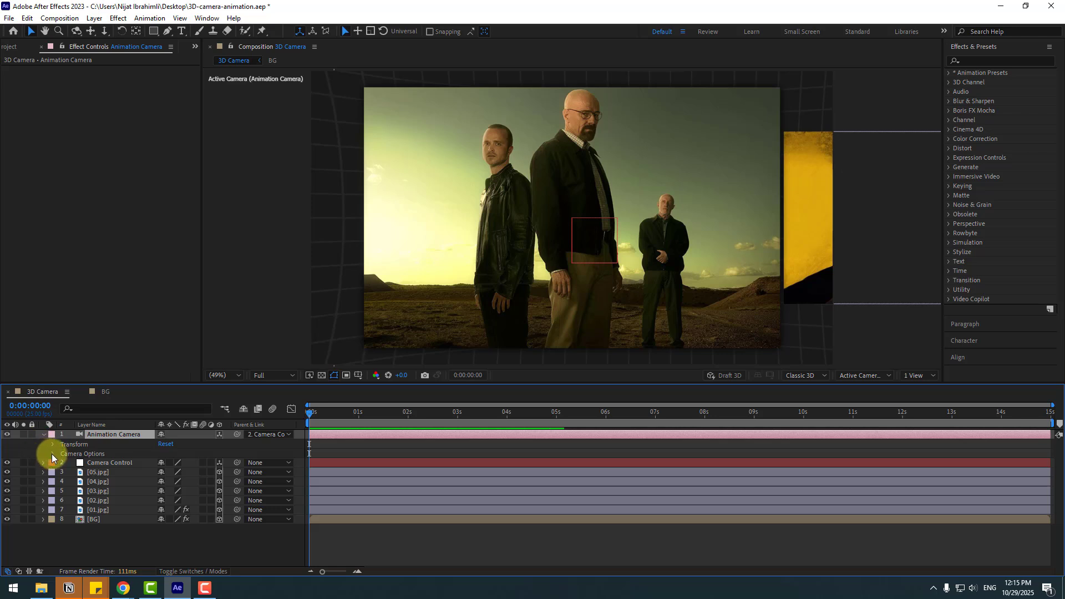
click(53, 455)
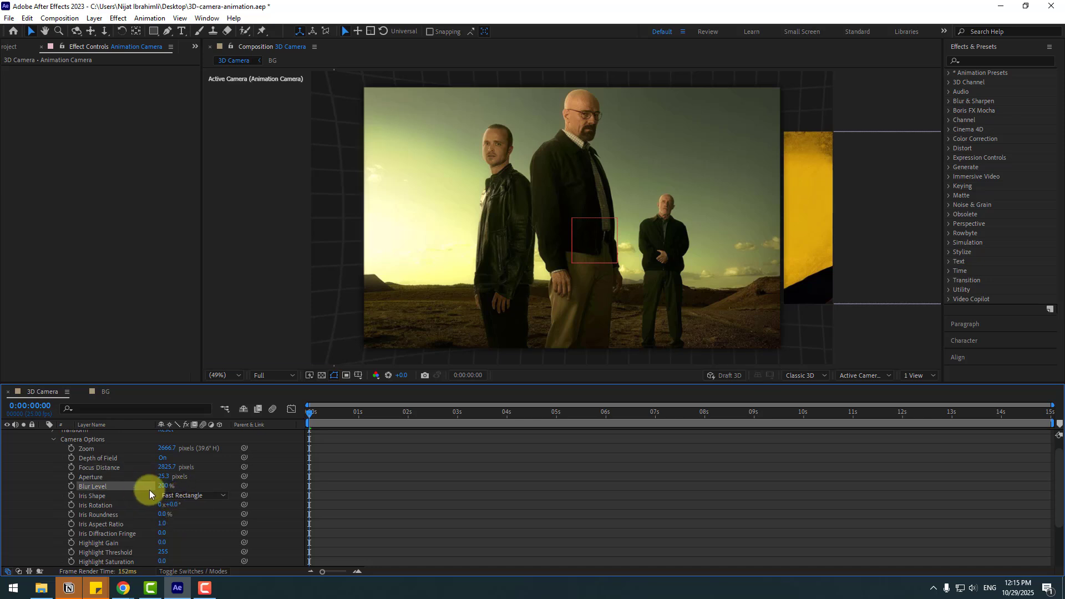
drag(166, 480, 233, 478)
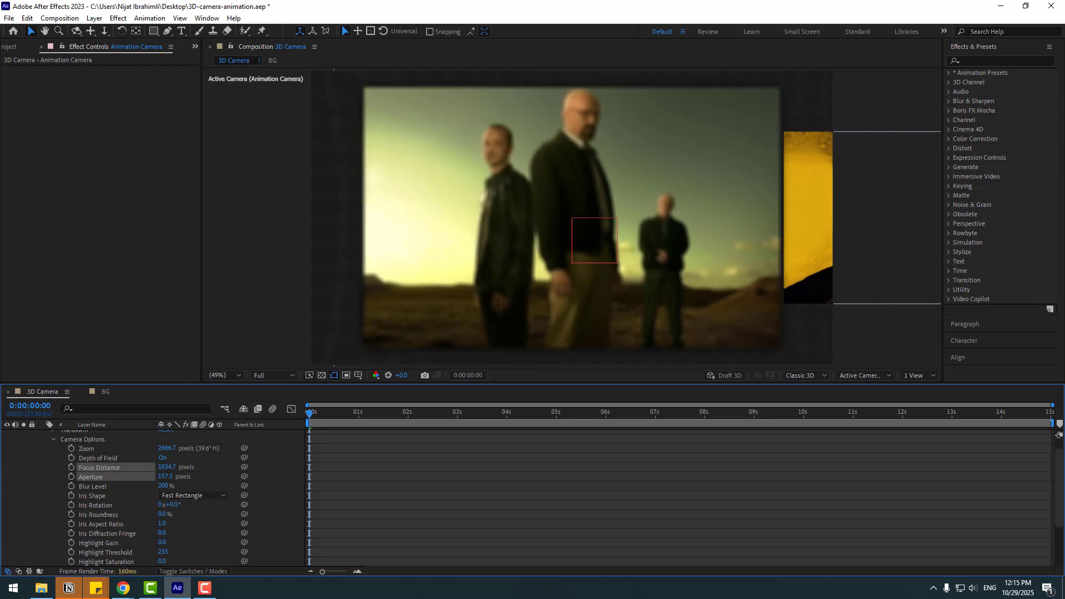
drag(1, 469, 2, 468)
scroll(320, 441, up, 1)
click(321, 441)
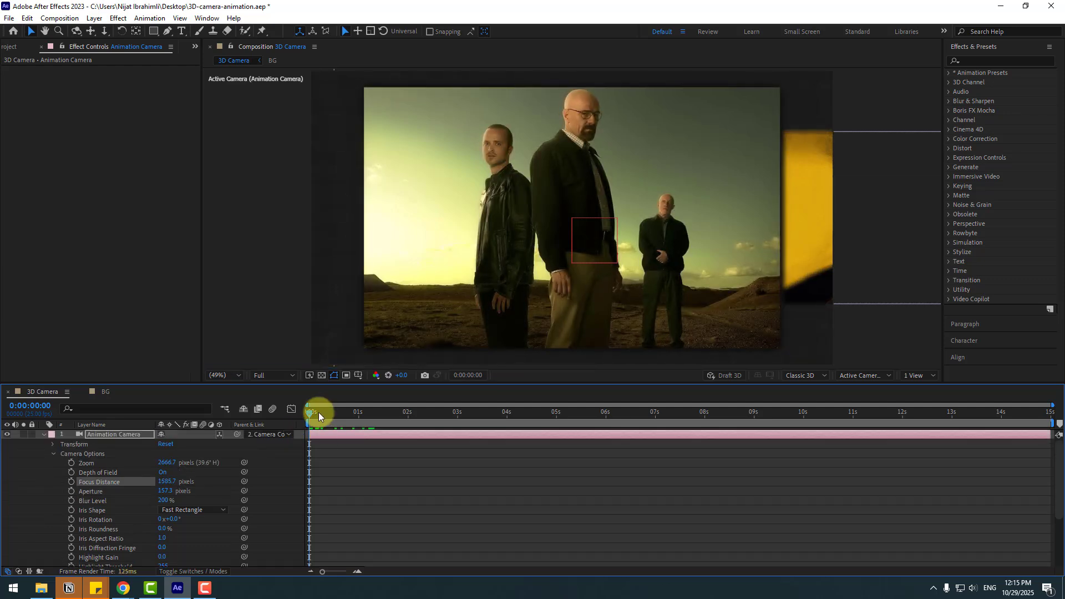
drag(319, 415, 778, 412)
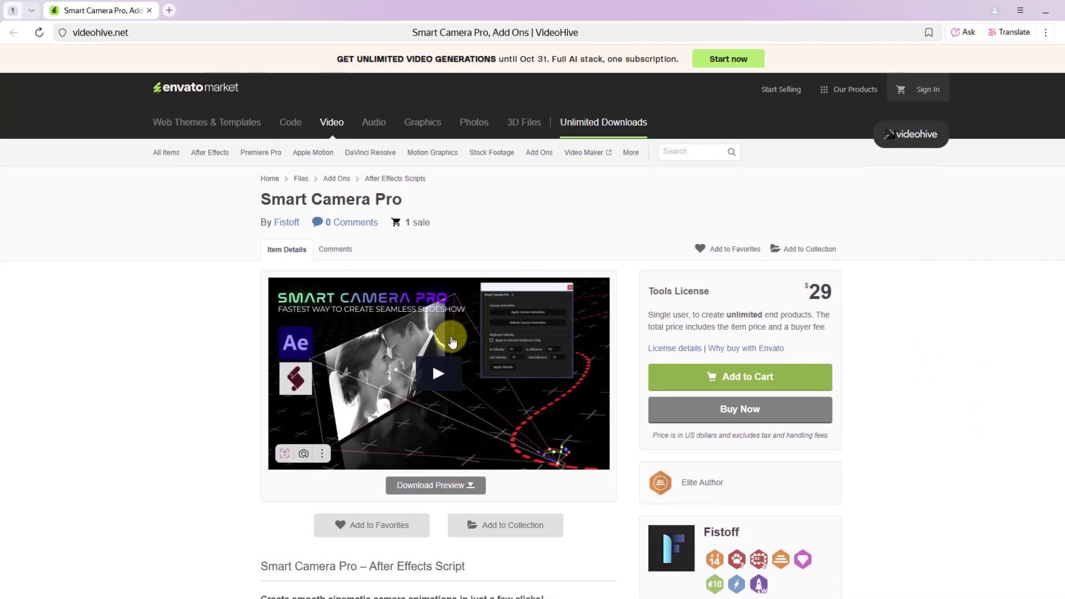
- Browse the Smart Camera Pro product page and start its preview video
scroll(493, 372, down, 3)
scroll(393, 317, down, 7)
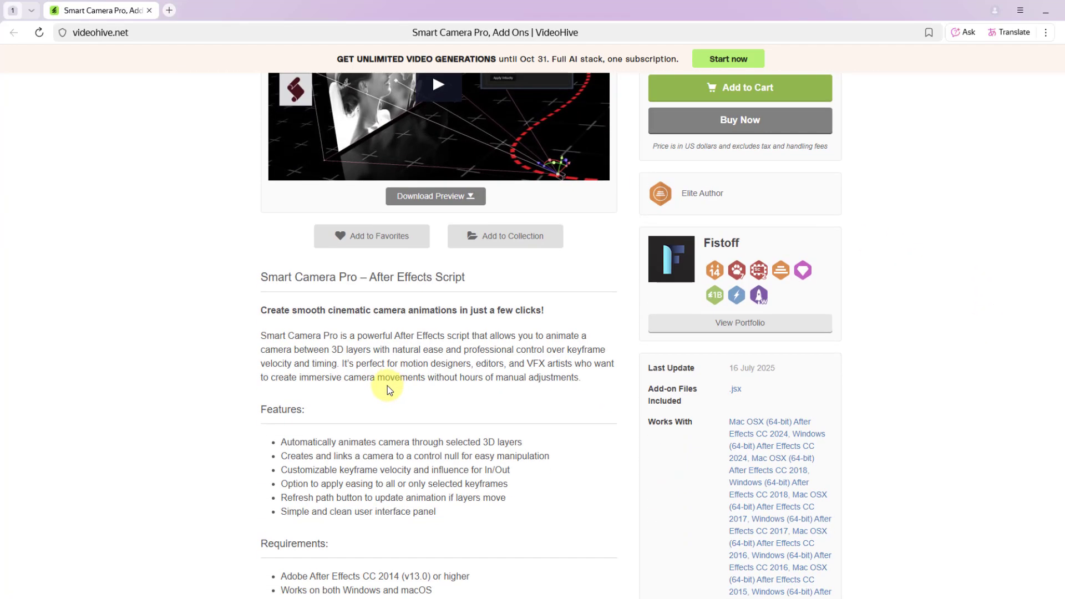
scroll(207, 381, down, 3)
scroll(207, 373, up, 6)
scroll(238, 361, down, 1)
scroll(238, 361, up, 6)
click(438, 266)
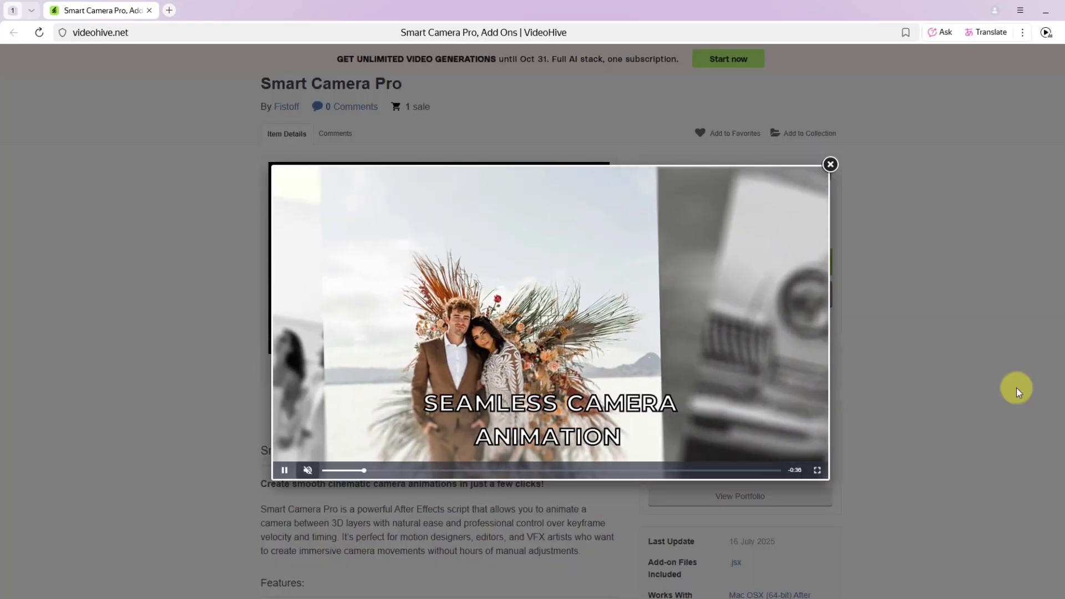